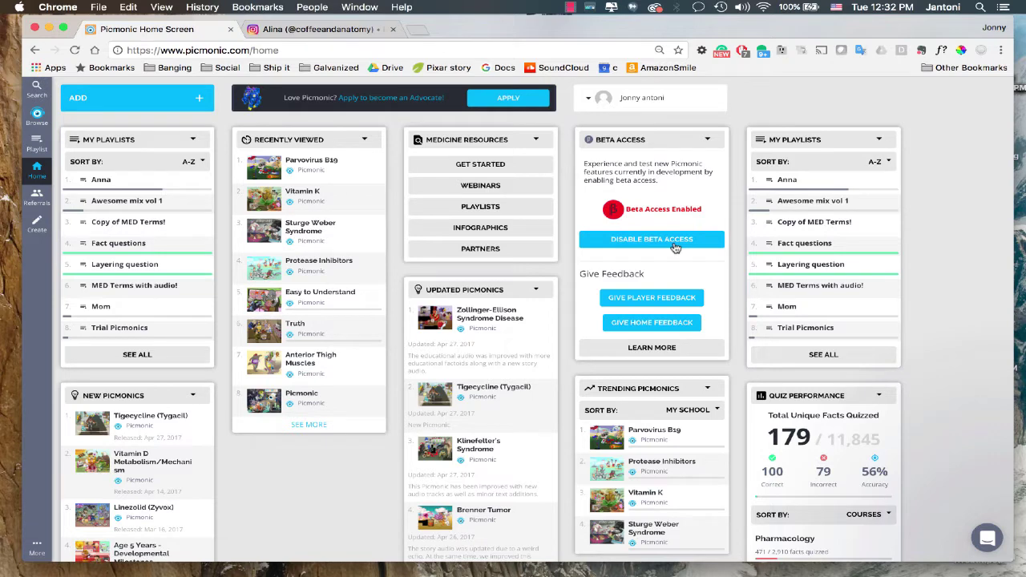
From My Picmonics, start a new picmonic and name it 'Mood Disorders'.
click(40, 231)
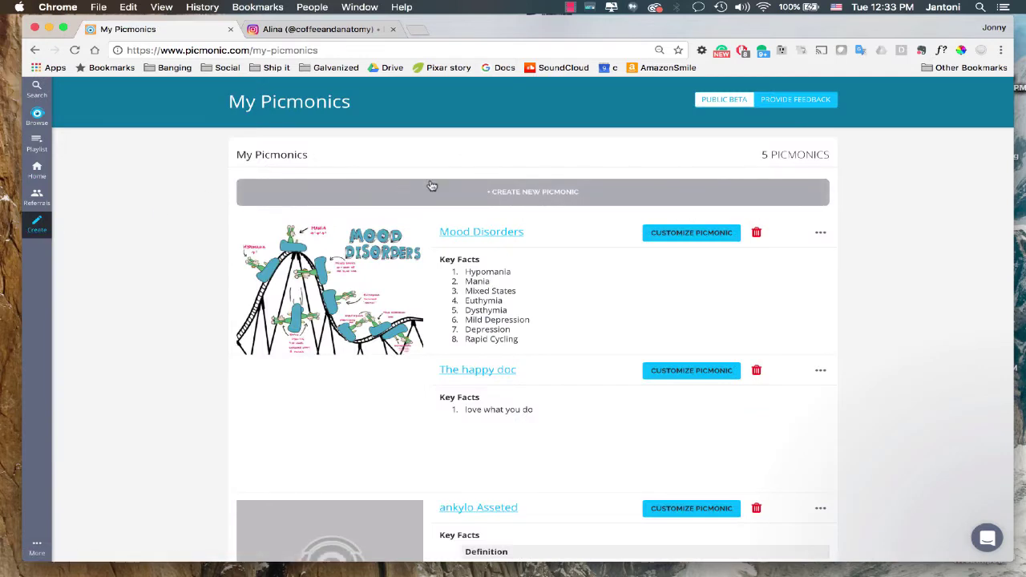
click(429, 198)
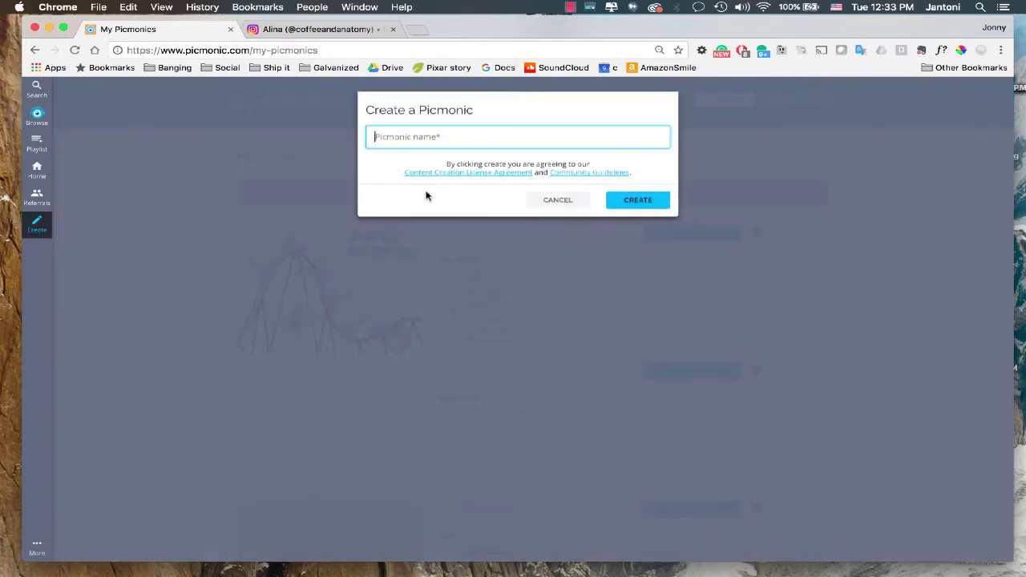
text(Mood)
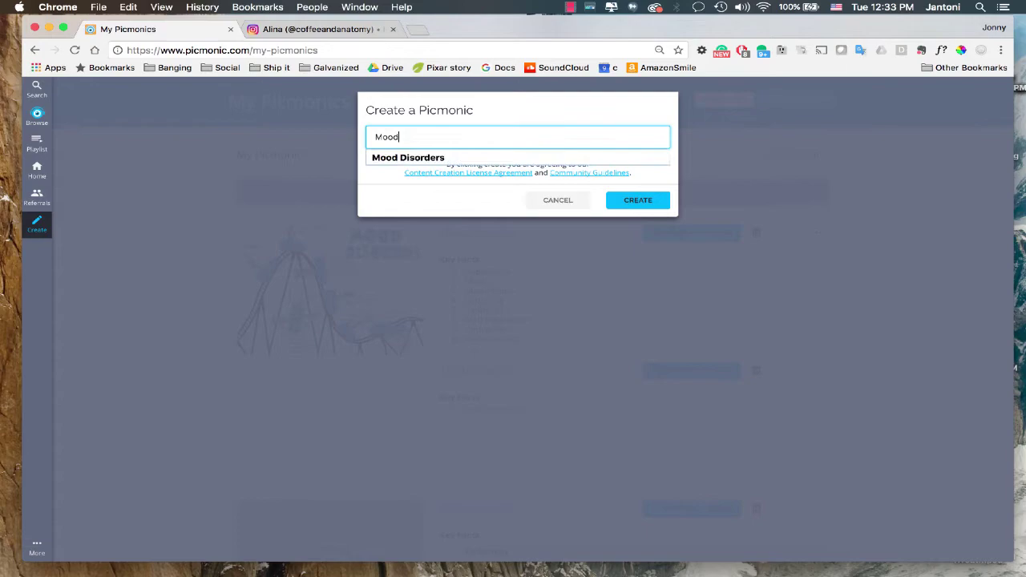
text( Disorders)
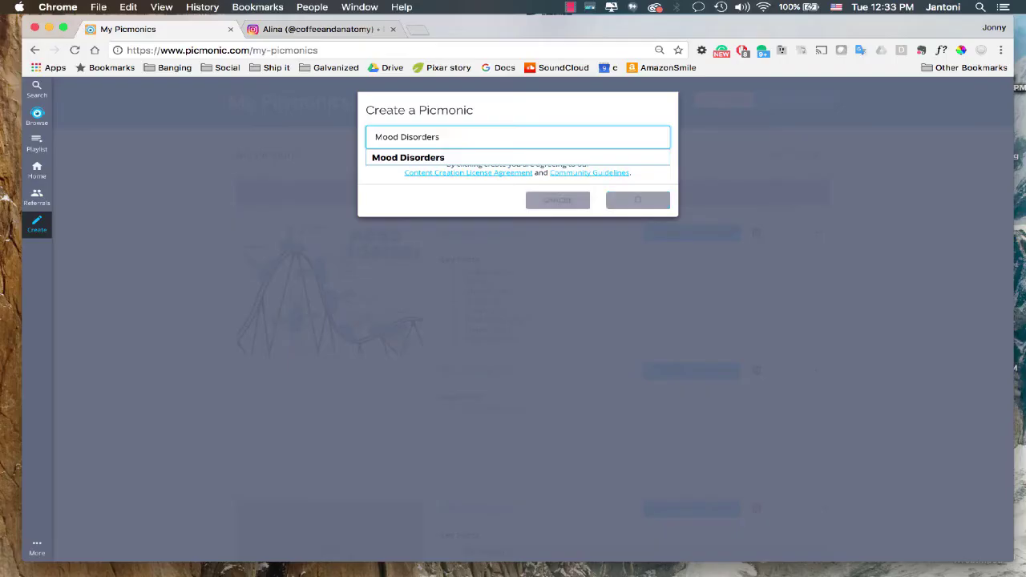
Create the 'Mood Disorders' picmonic and enter 'Mood' as the character name.
key(Return)
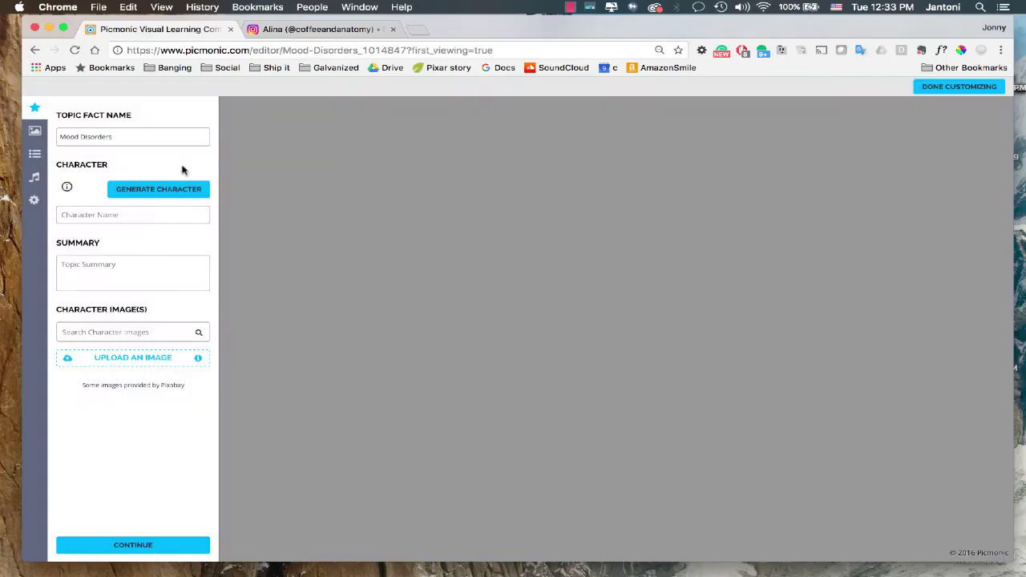
click(61, 215)
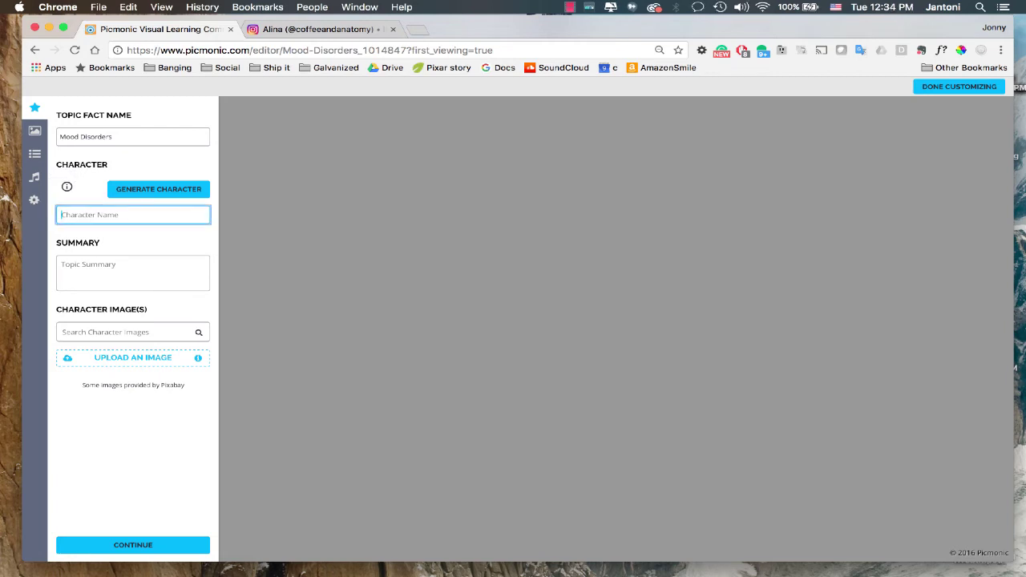
text(Mood)
Search the character images for 'Mood' and browse the results.
click(85, 332)
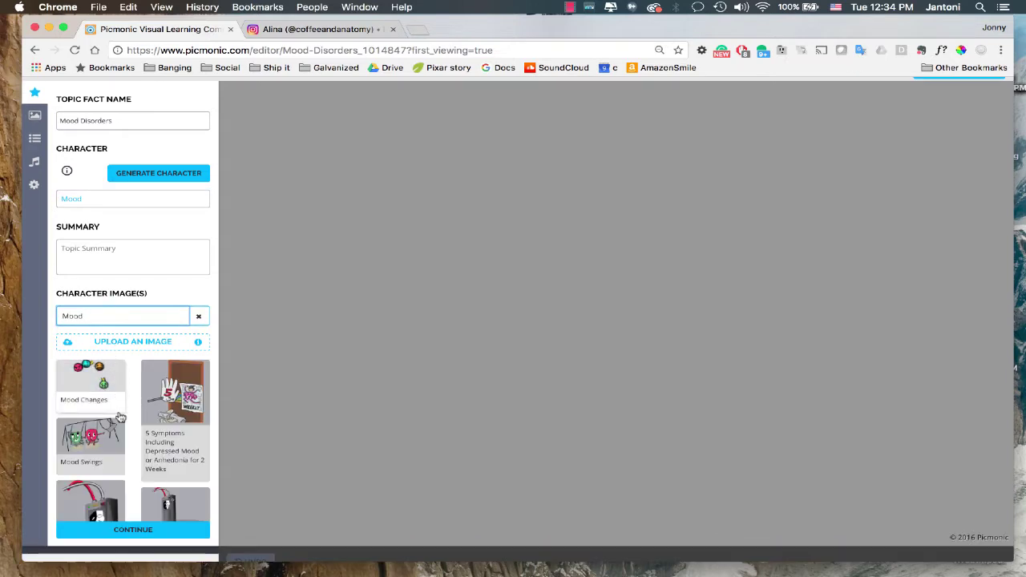
scroll(119, 417, down, 10)
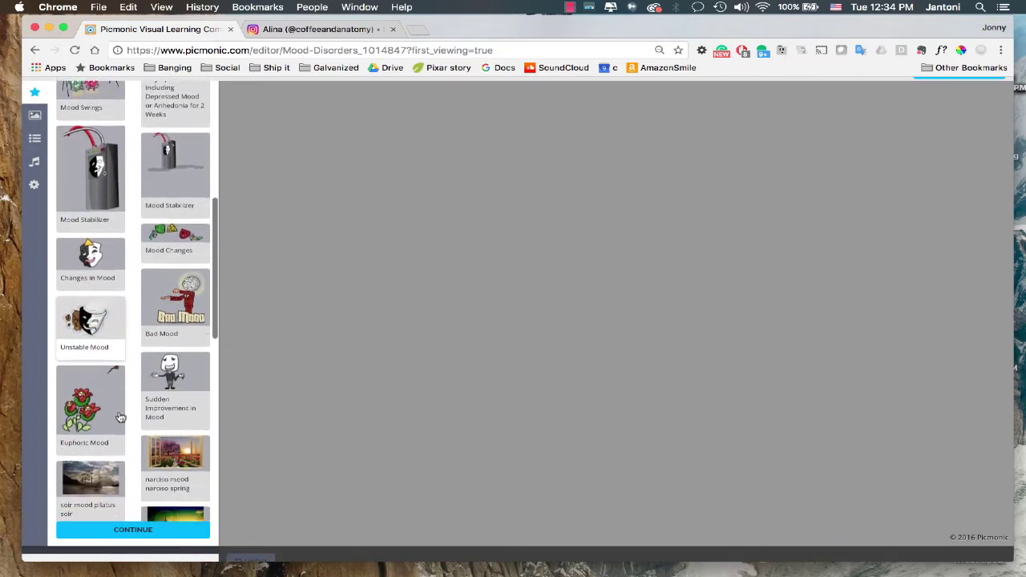
scroll(119, 417, down, 5)
scroll(119, 417, up, 3)
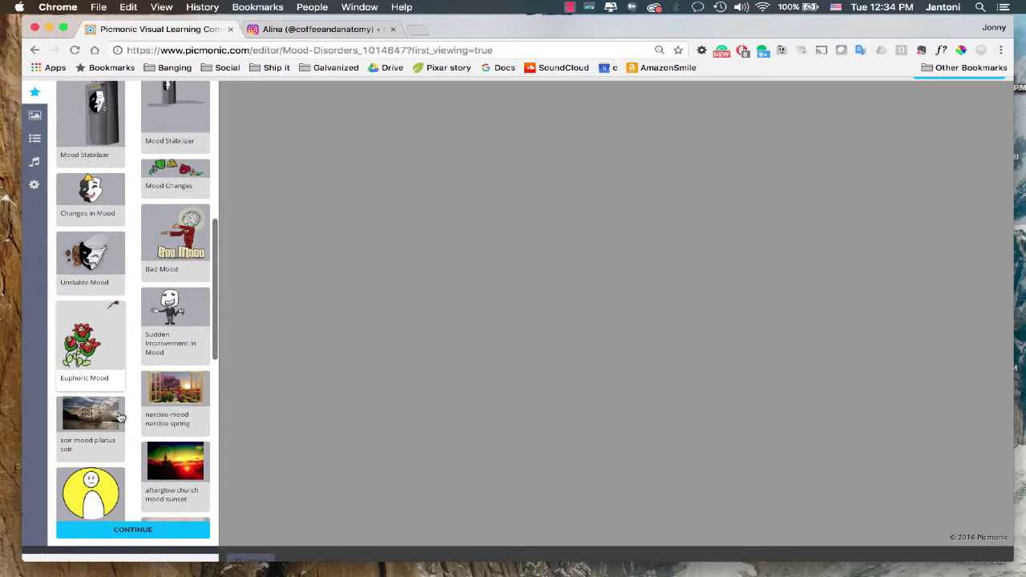
scroll(119, 417, up, 3)
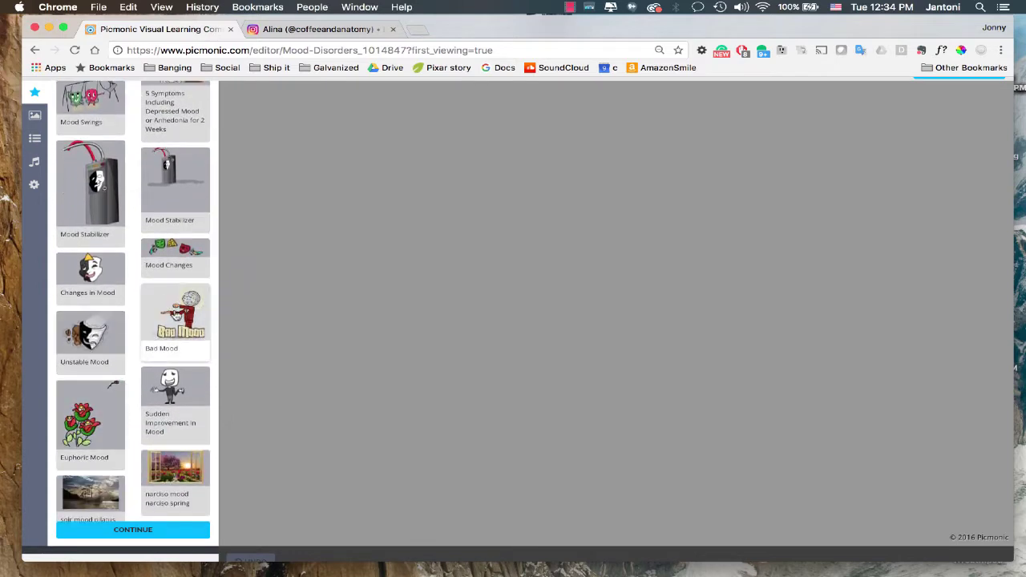
Add the Bad Mood image to the canvas, trying a flip and mirror, then reverting both.
click(176, 314)
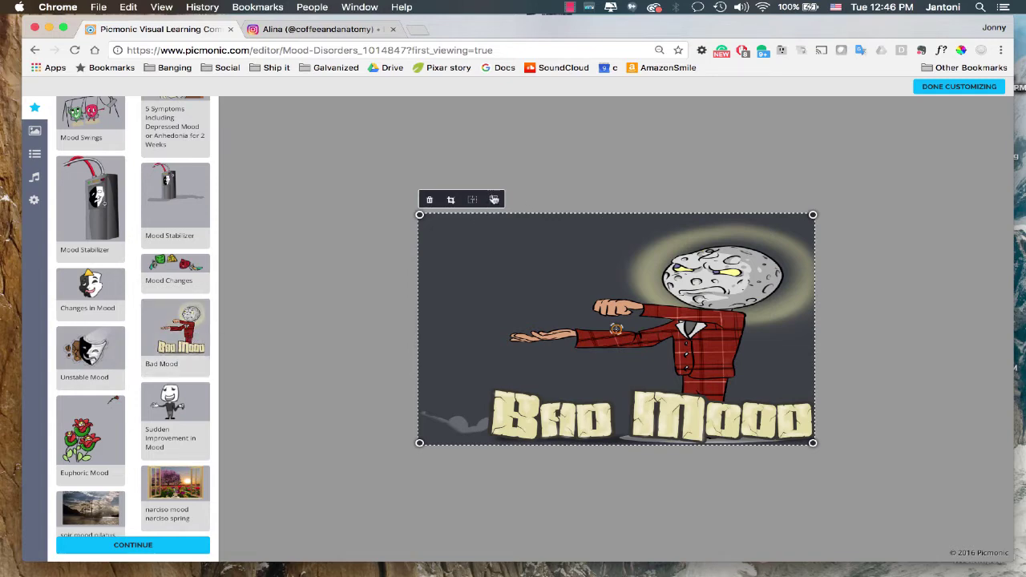
click(494, 200)
click(494, 200)
click(474, 200)
click(474, 199)
Crop the Bad Mood image to just the moon head and enlarge it.
click(451, 200)
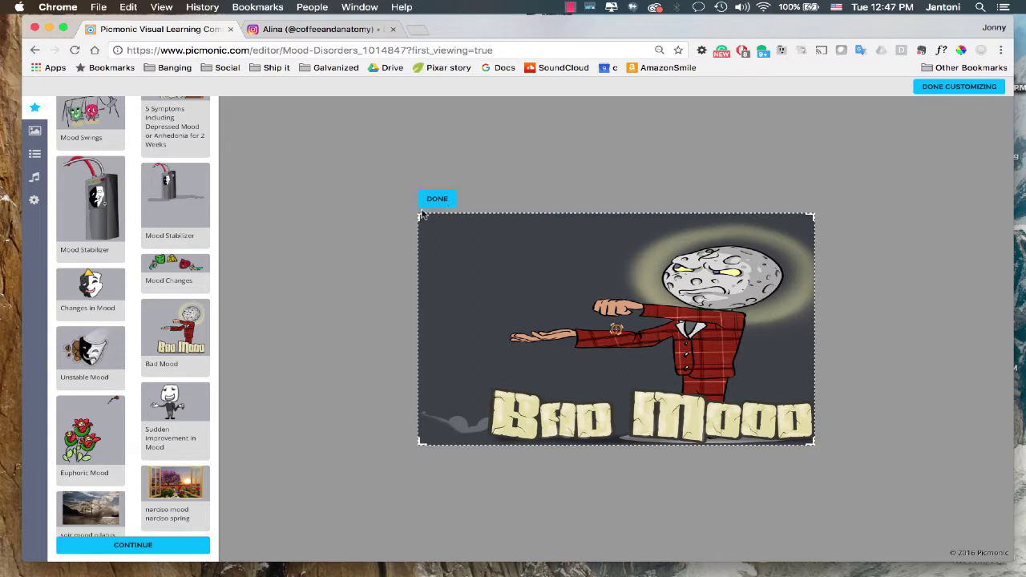
drag(425, 217, 661, 248)
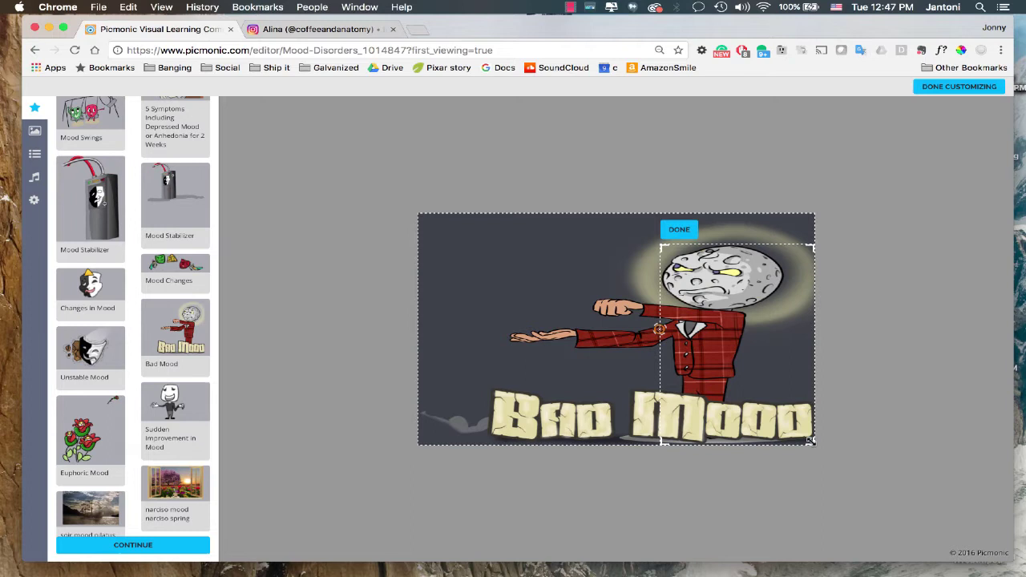
drag(811, 442, 779, 307)
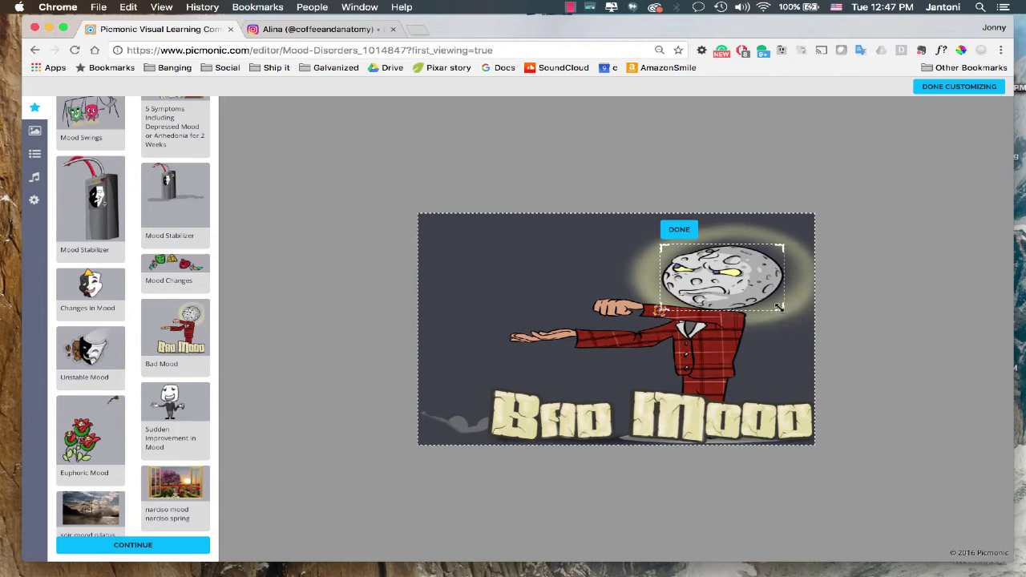
click(679, 230)
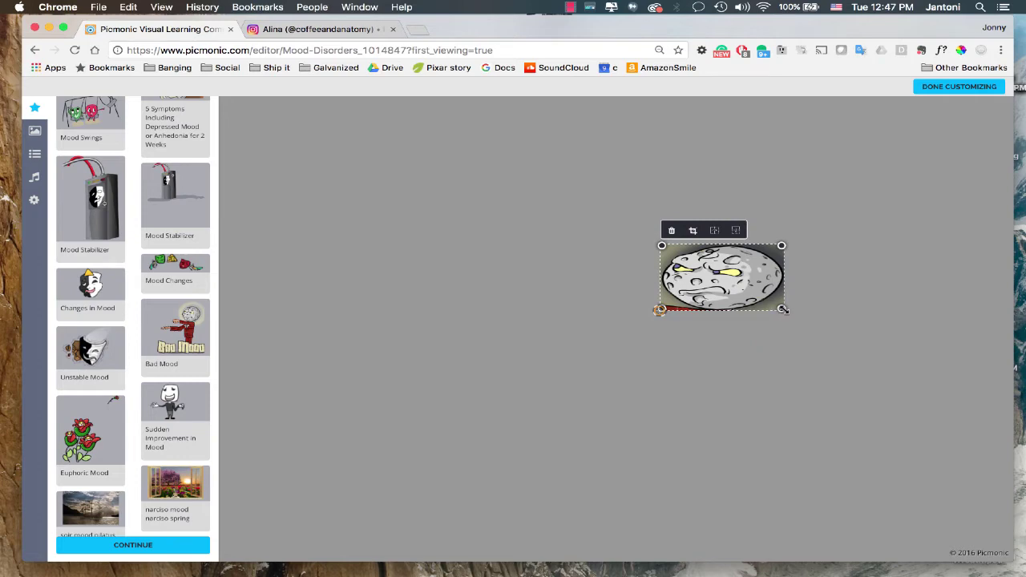
drag(783, 309, 985, 510)
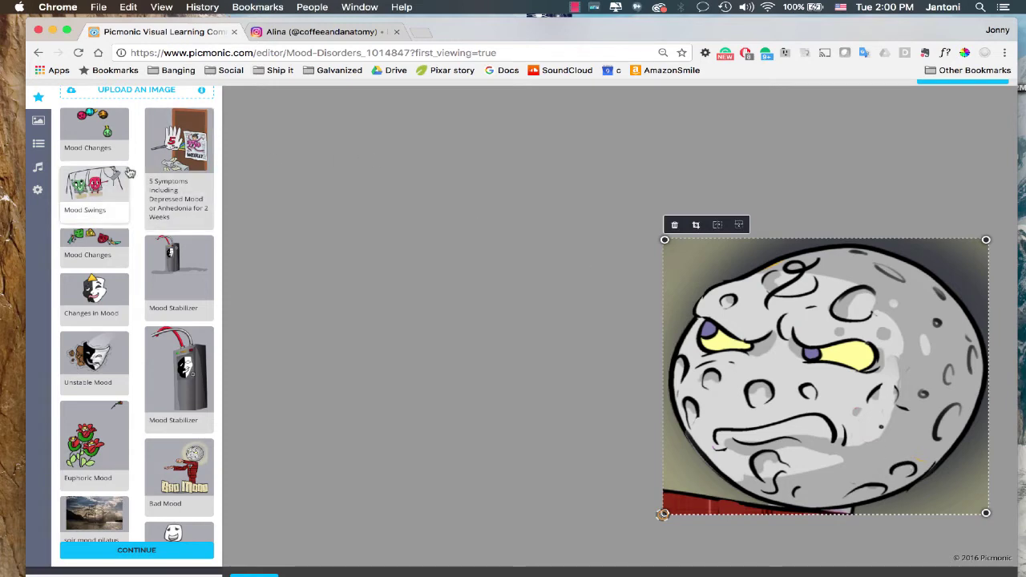
Change the character image search to 'Moody moon' and browse results like Moon Face and Blue Moon.
scroll(125, 170, up, 5)
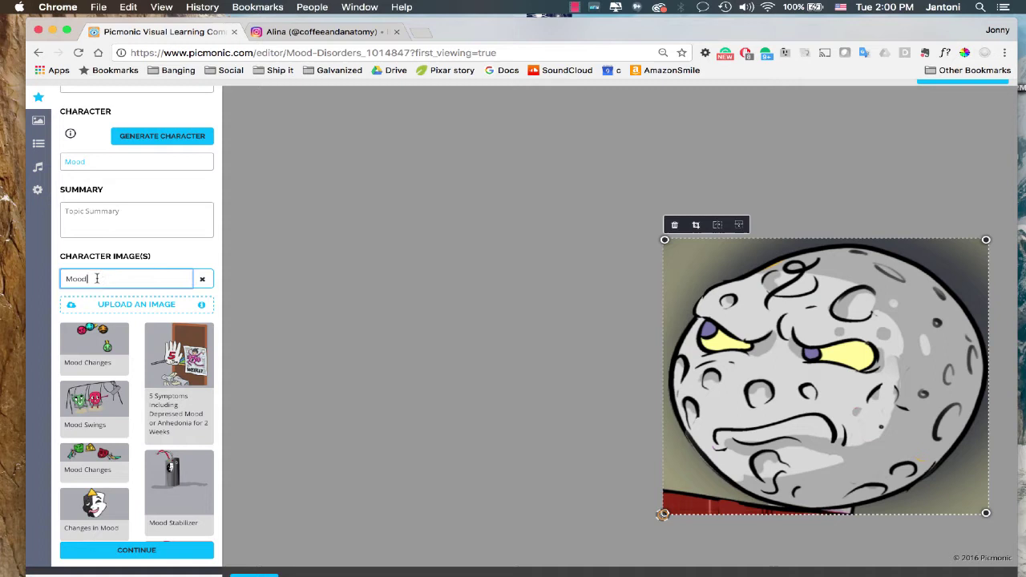
key(BackSpace)
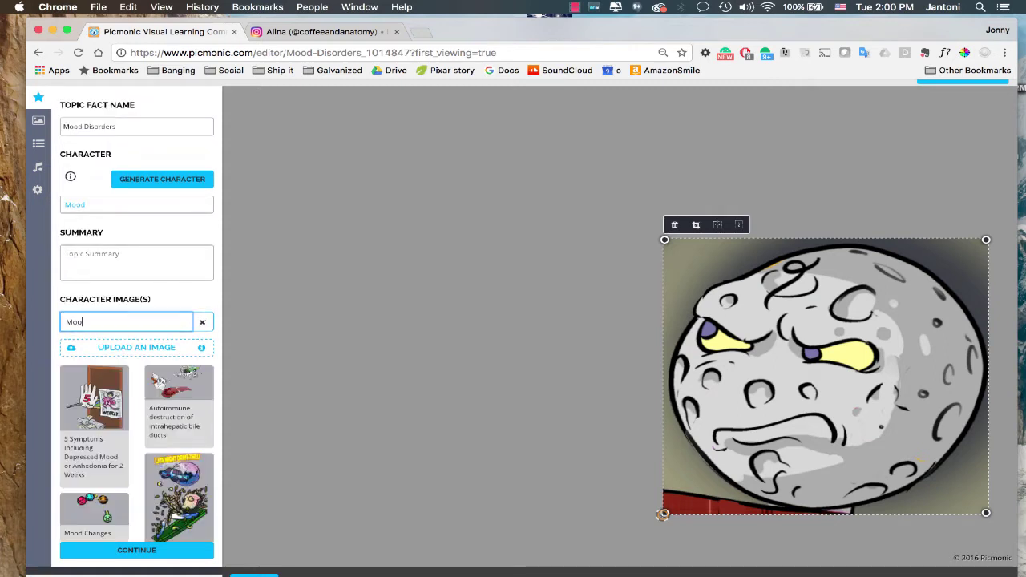
text(dy moonn)
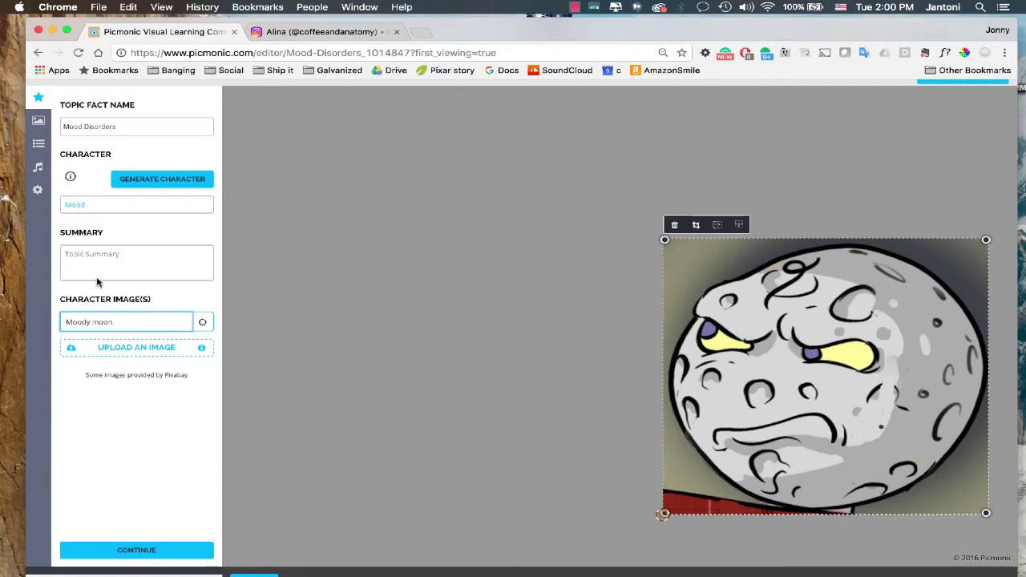
scroll(135, 373, down, 8)
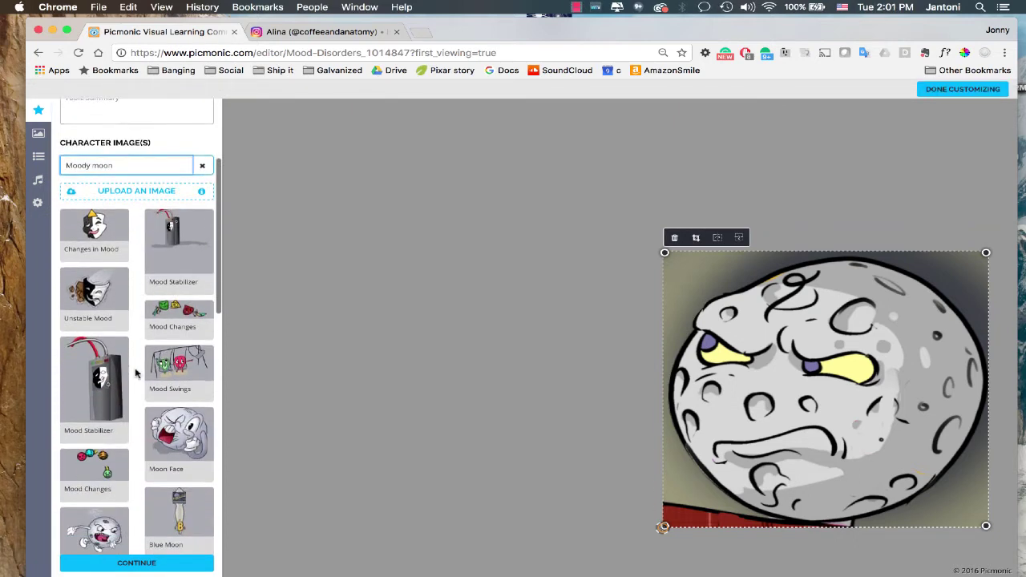
scroll(135, 373, up, 9)
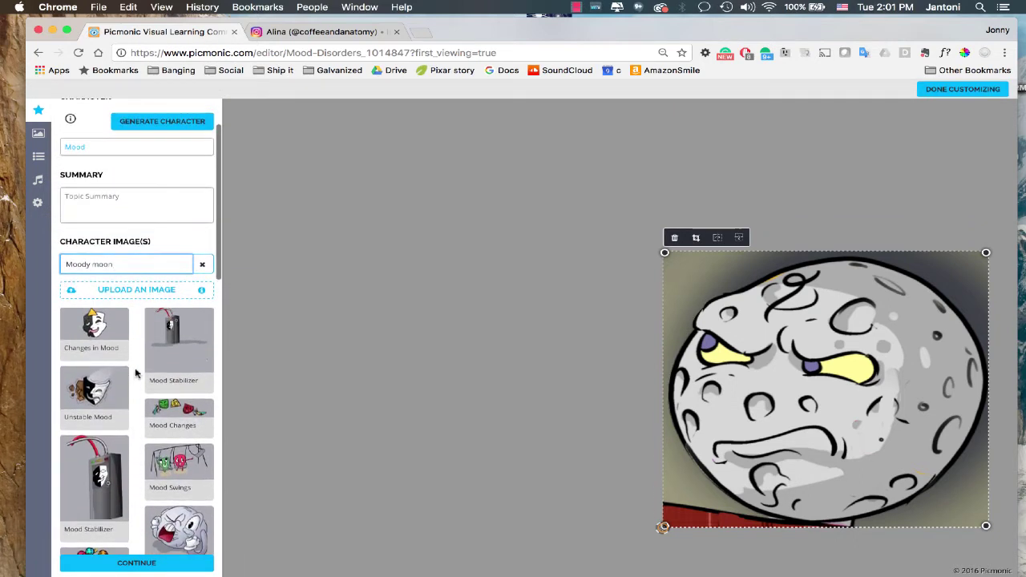
In a new tab, search Google Images for 'Mood Disorders'.
click(425, 35)
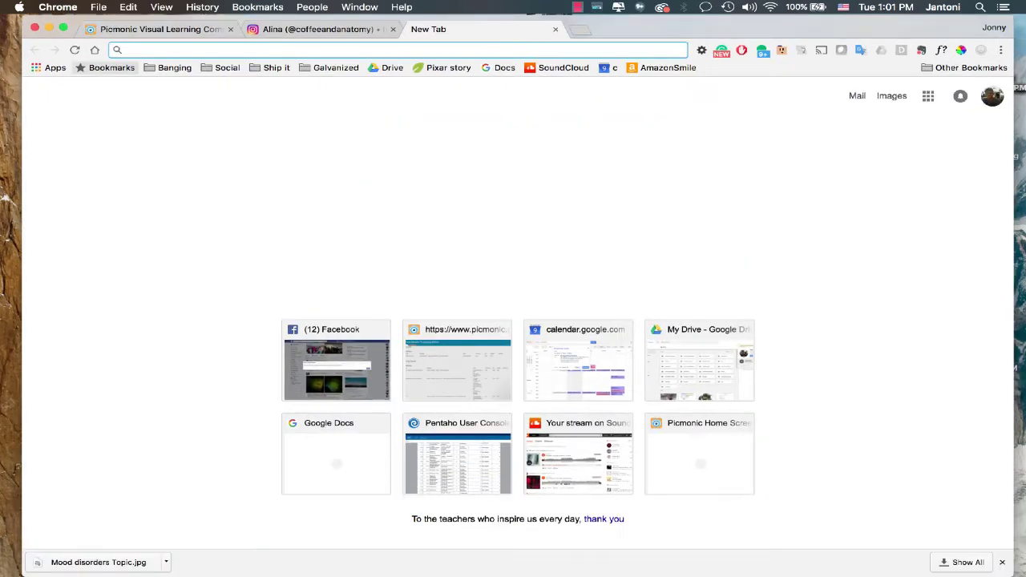
text(Mood D)
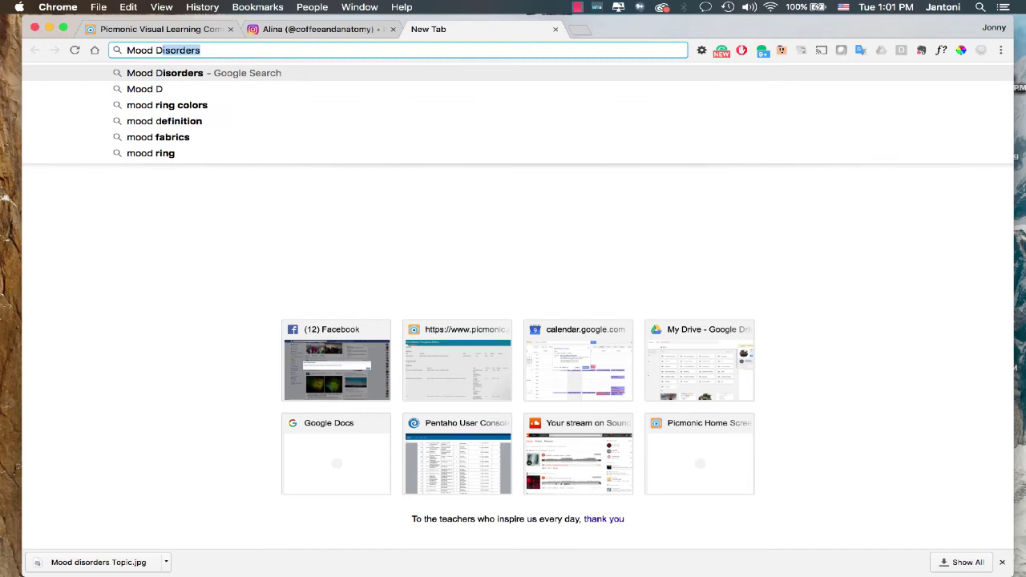
text(isorders)
key(Return)
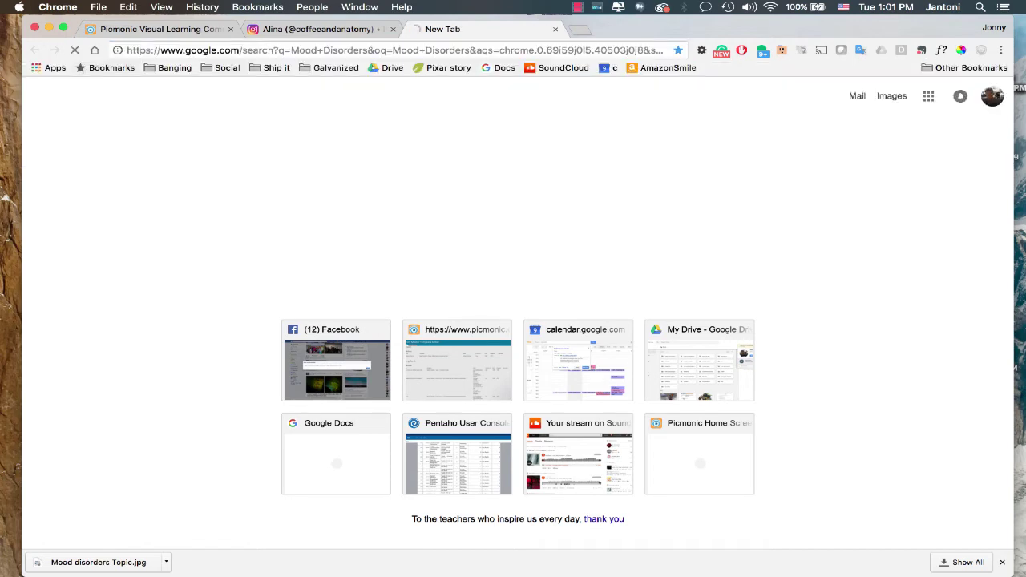
click(284, 141)
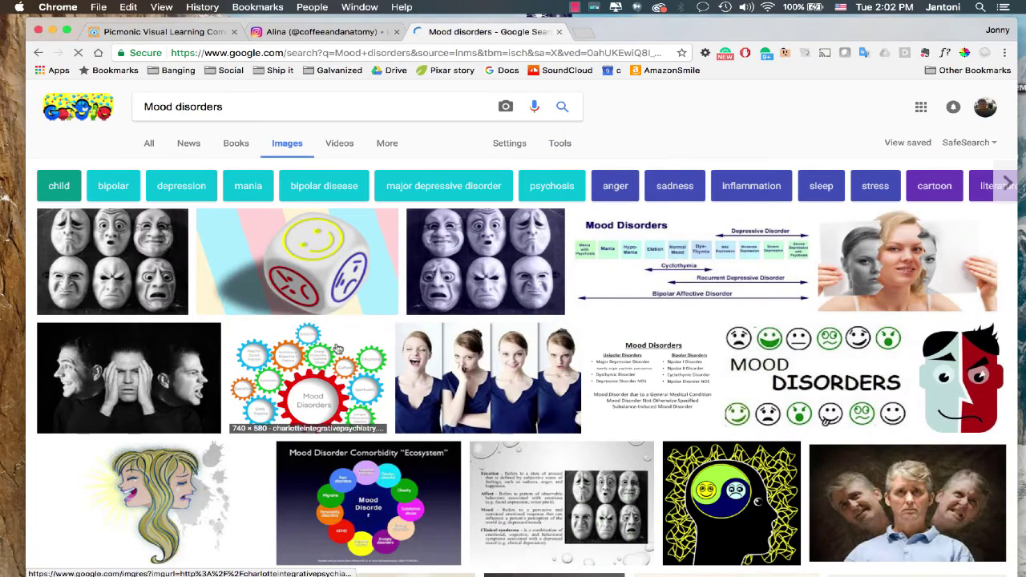
scroll(325, 346, down, 2)
scroll(325, 347, down, 1)
scroll(330, 280, up, 3)
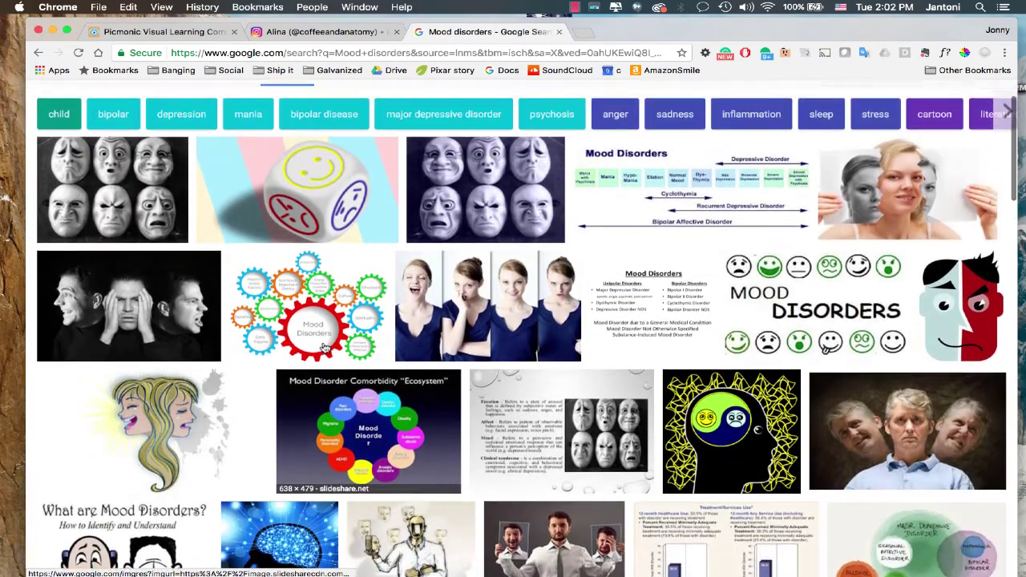
Save the happy-and-sad-faces dice image, naming it 'Mood Disorder'.
click(336, 233)
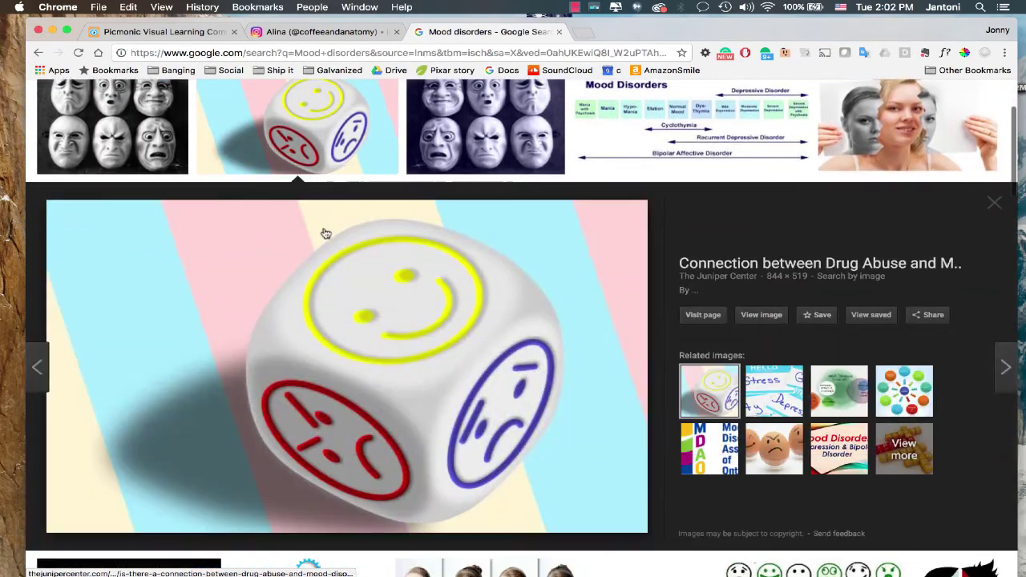
right_click(224, 330)
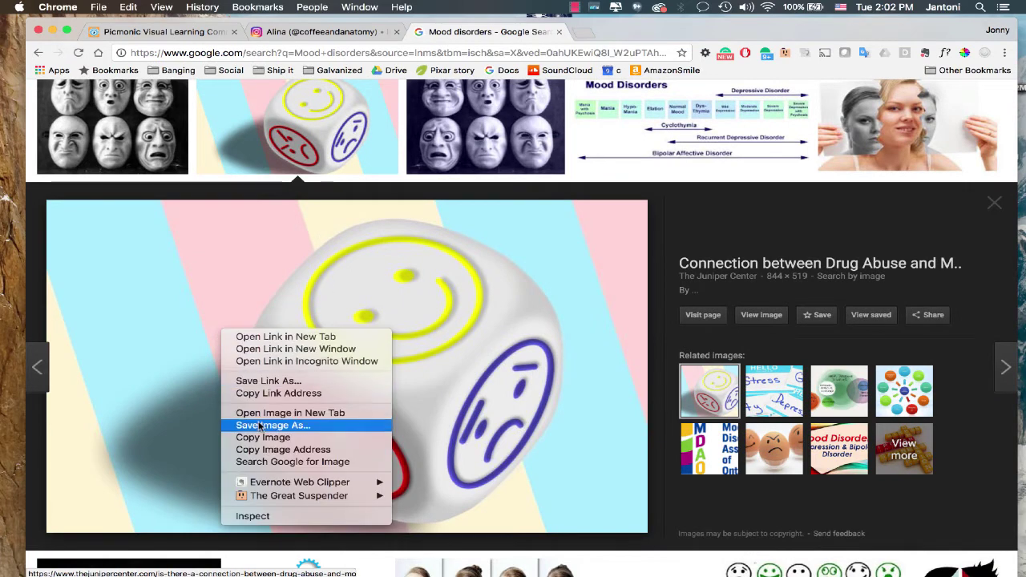
click(259, 426)
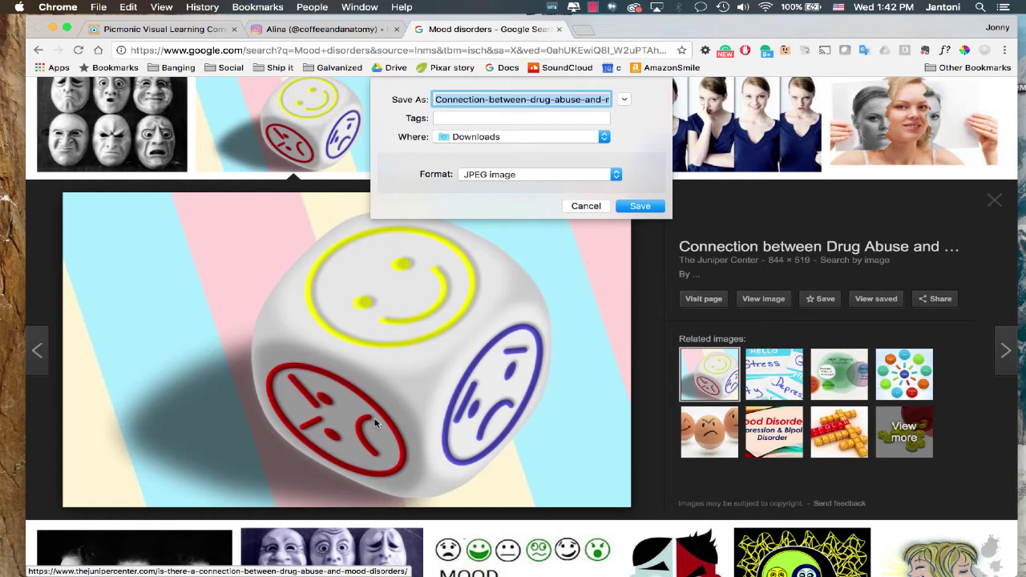
text(Mood D)
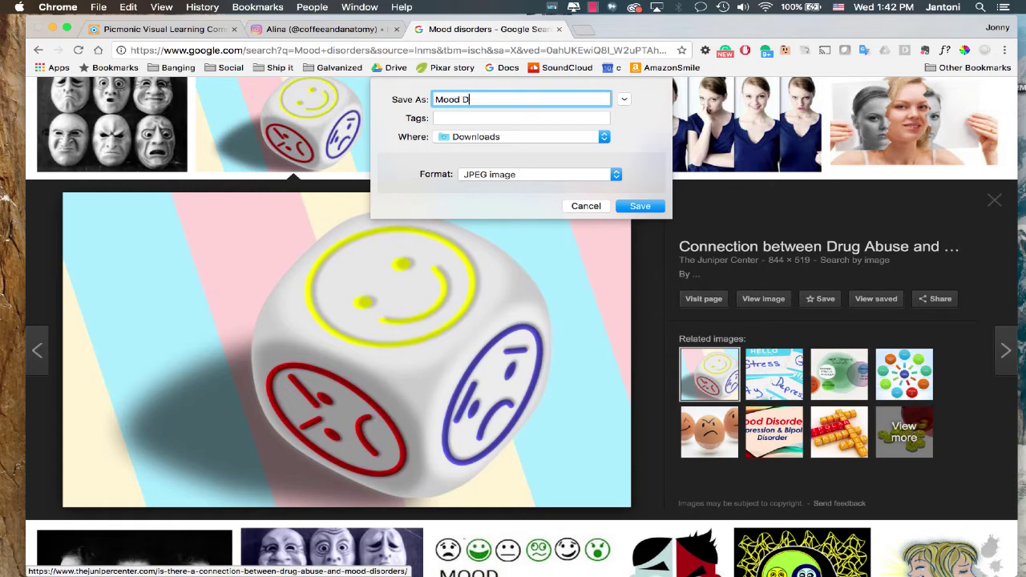
text(isorder)
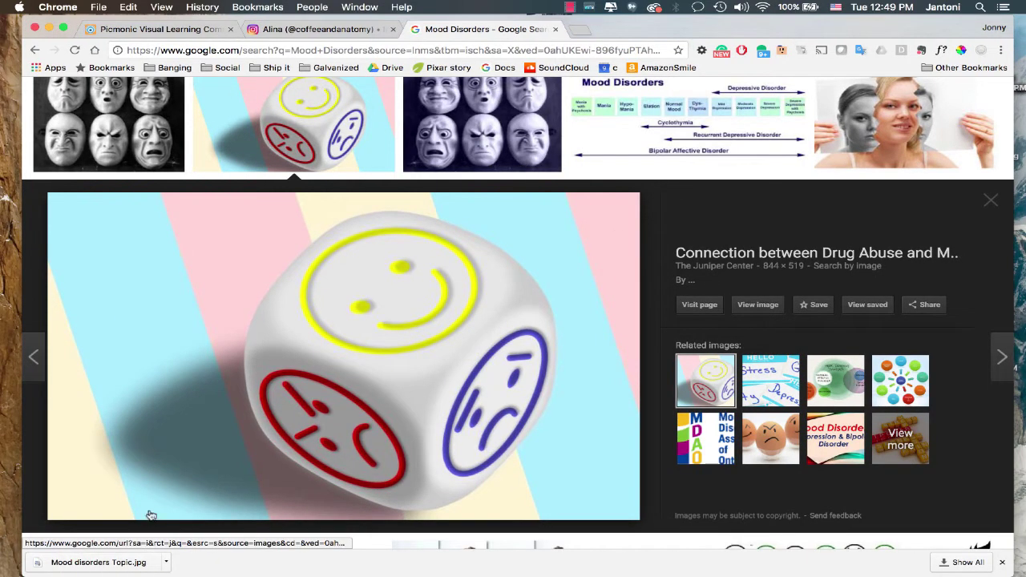
Add the downloaded dice picture to the canvas, crop its sides, then delete it.
click(140, 31)
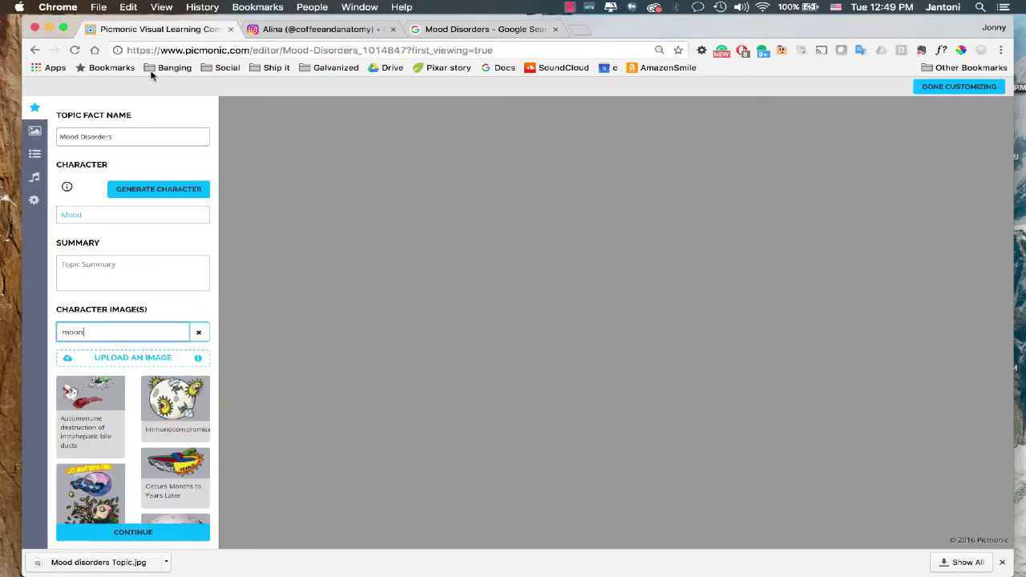
drag(101, 565, 99, 383)
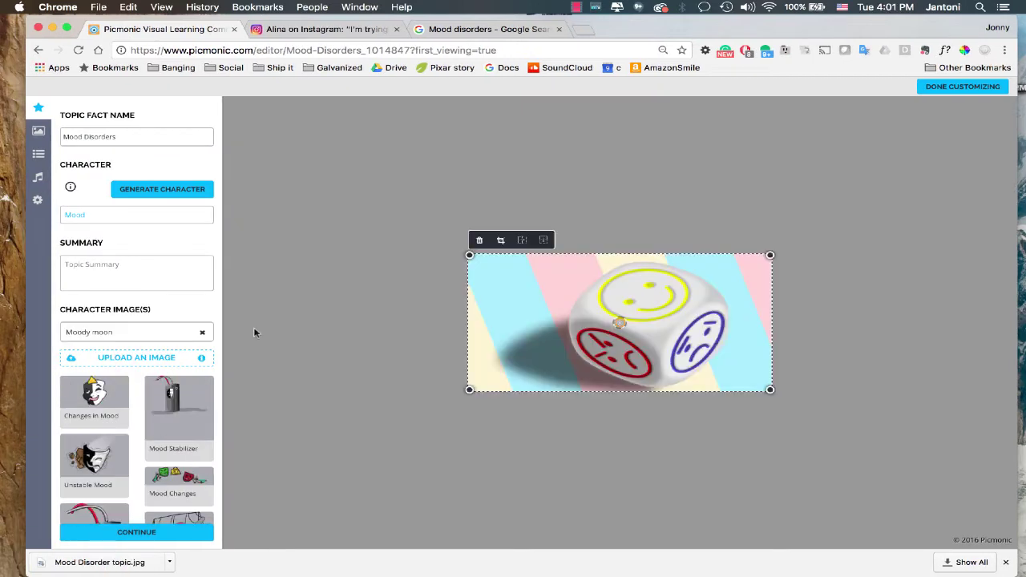
click(500, 240)
drag(482, 257, 568, 262)
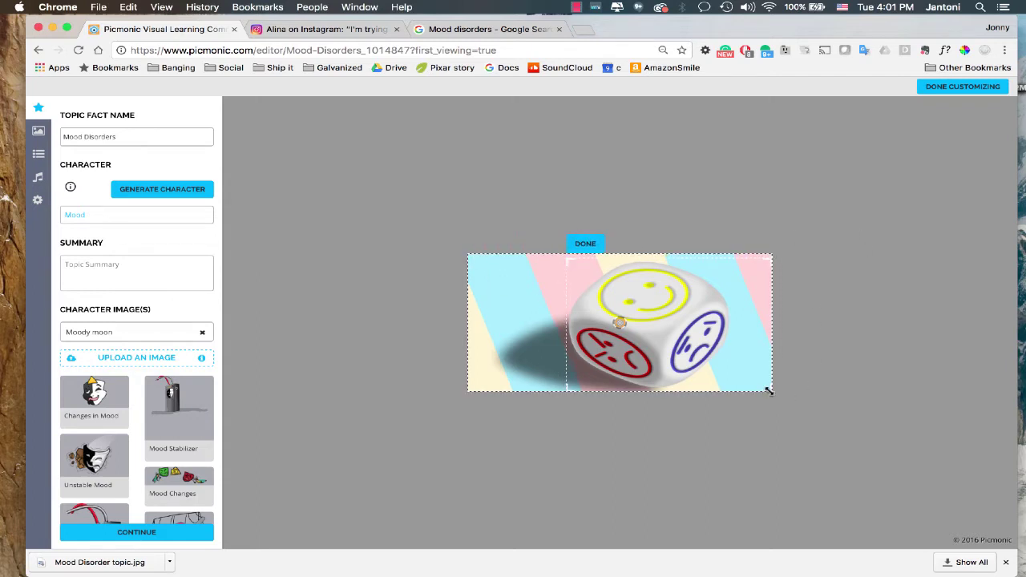
drag(768, 390, 730, 391)
click(585, 243)
mouse_move(609, 360)
mouse_down()
mouse_move(596, 343)
mouse_move(612, 348)
mouse_move(604, 365)
mouse_up()
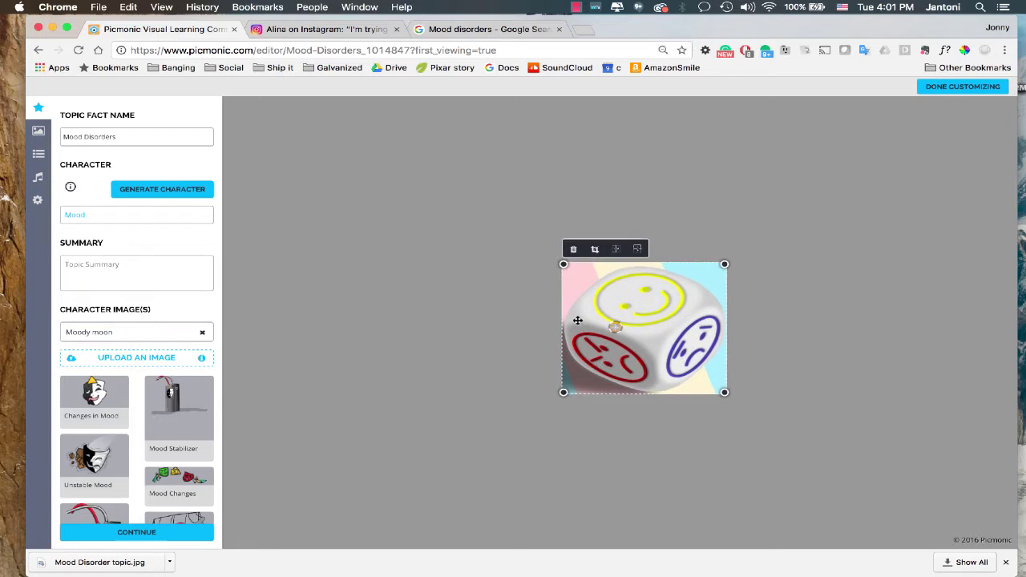
click(572, 249)
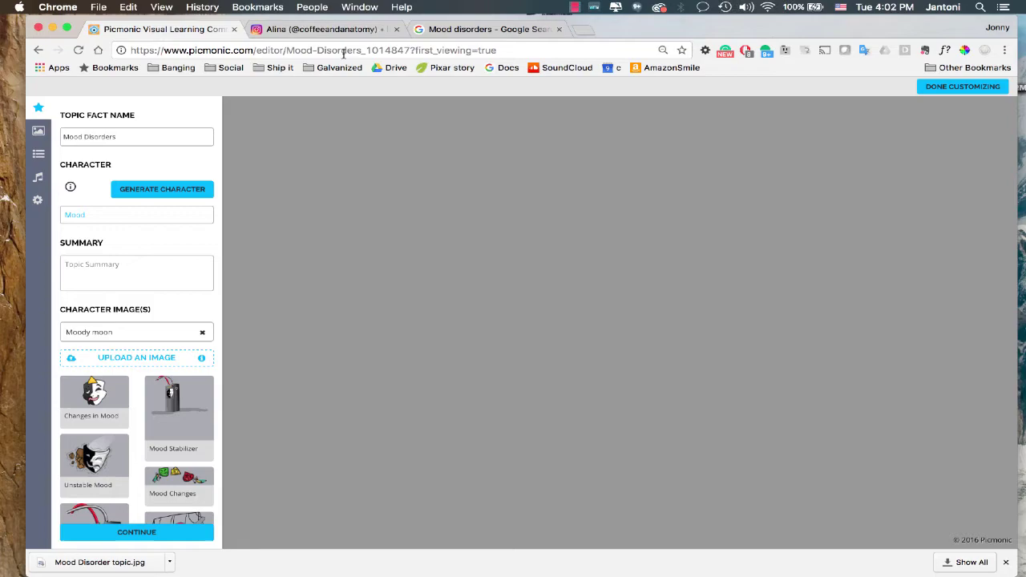
click(328, 29)
scroll(389, 188, up, 5)
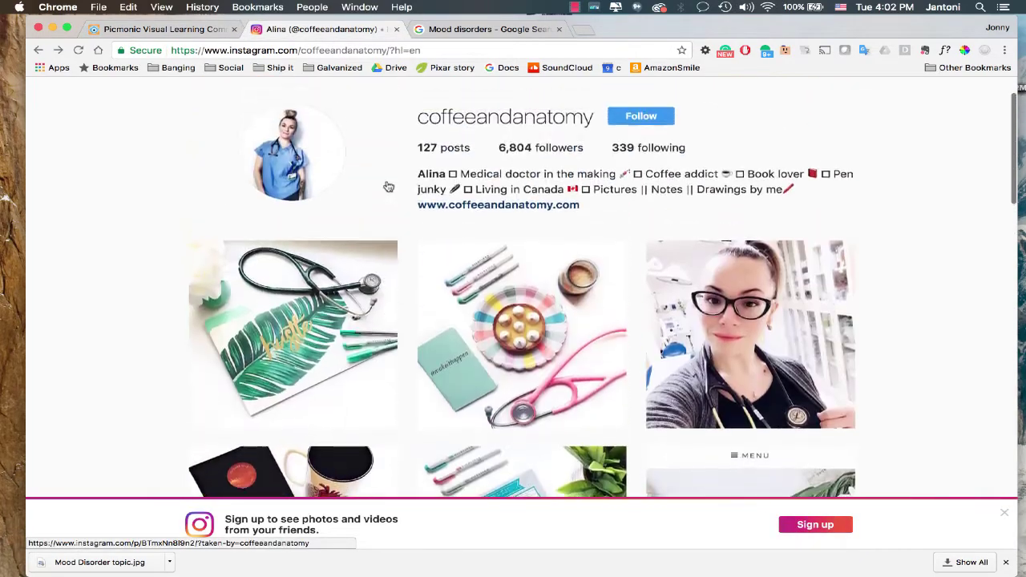
scroll(389, 187, down, 8)
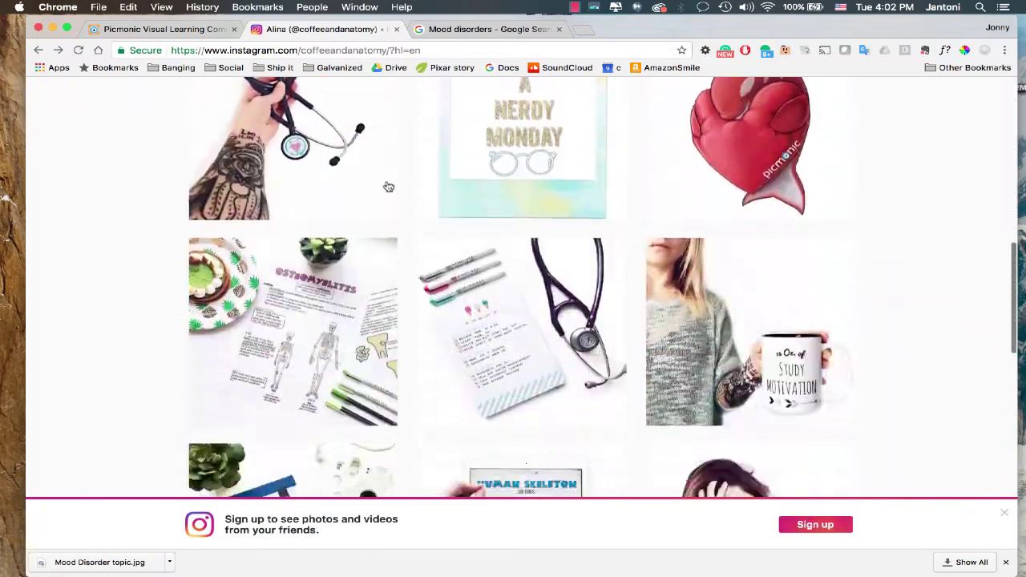
scroll(389, 187, down, 15)
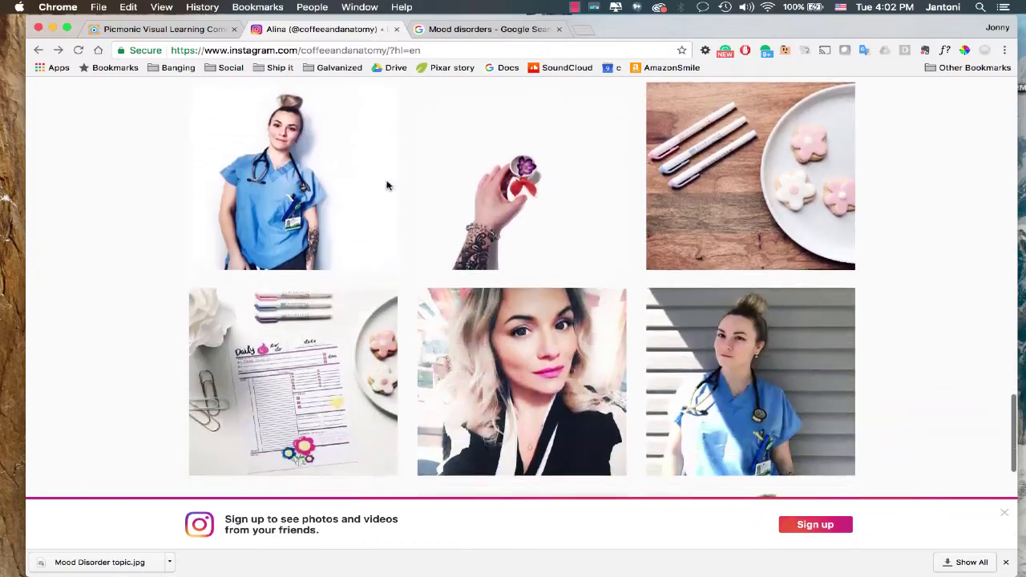
scroll(387, 186, down, 15)
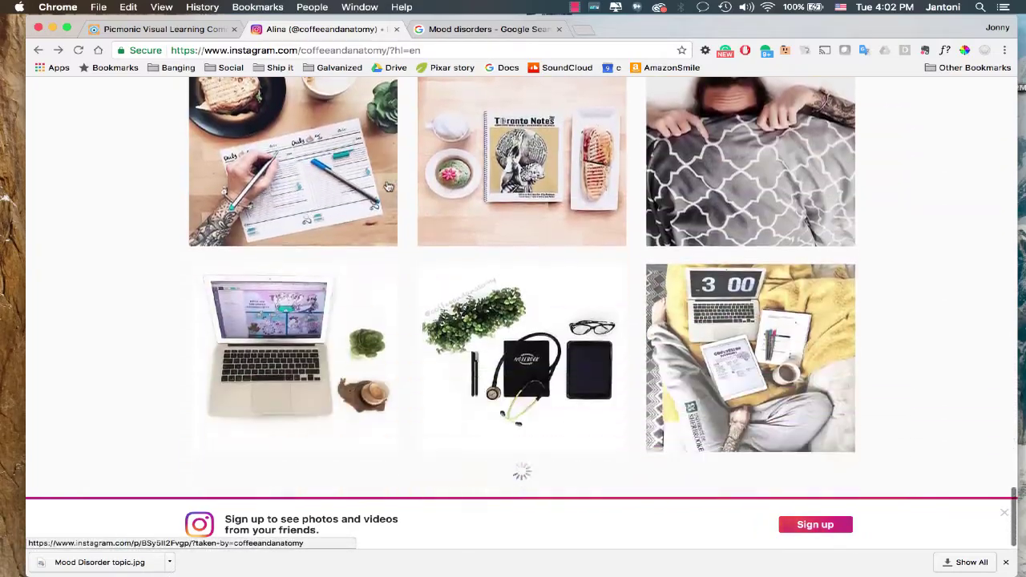
scroll(389, 186, down, 12)
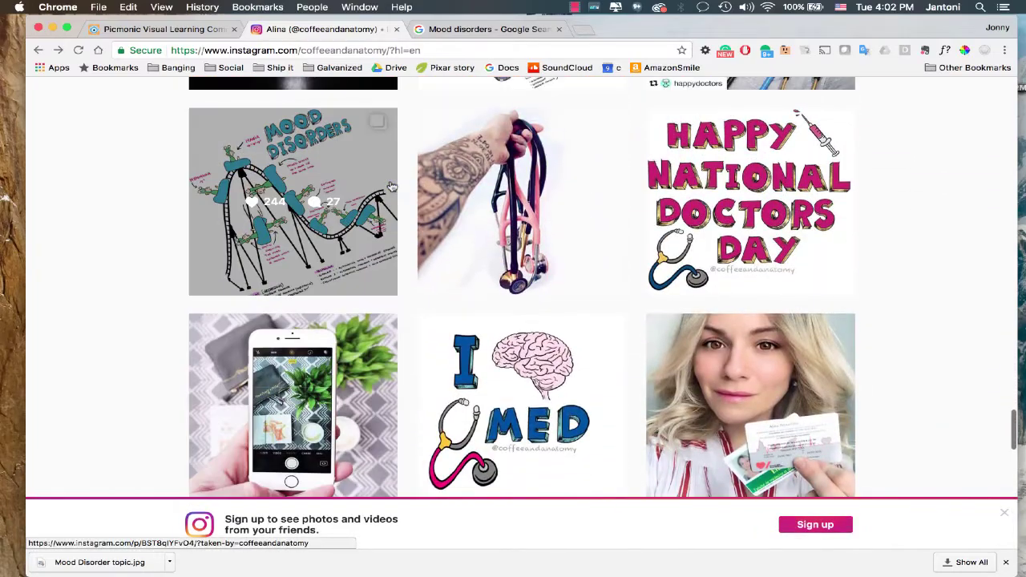
click(318, 178)
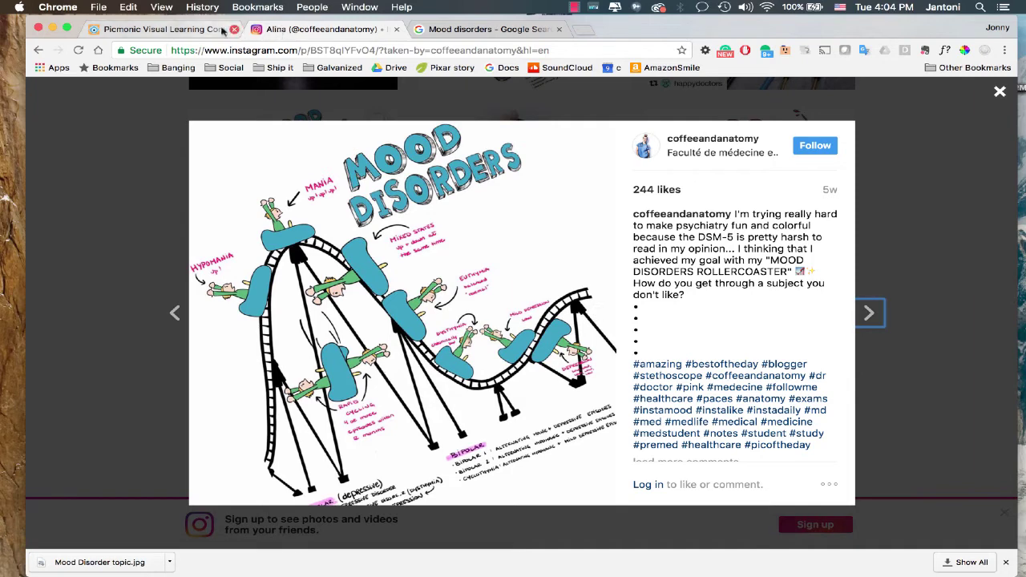
click(154, 32)
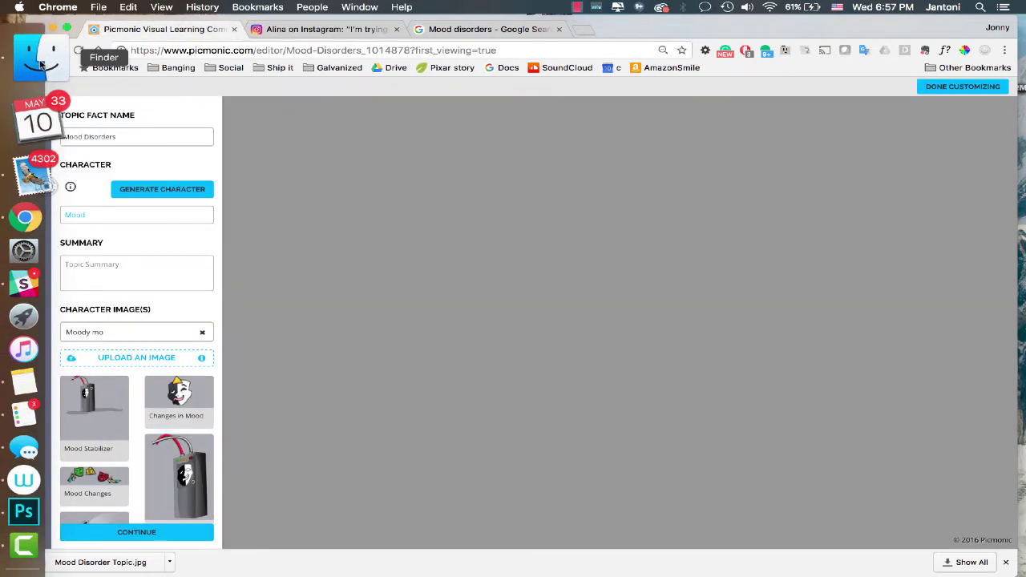
Upload Mood disorders.png from Assets and move it to the canvas's top-right corner.
click(41, 64)
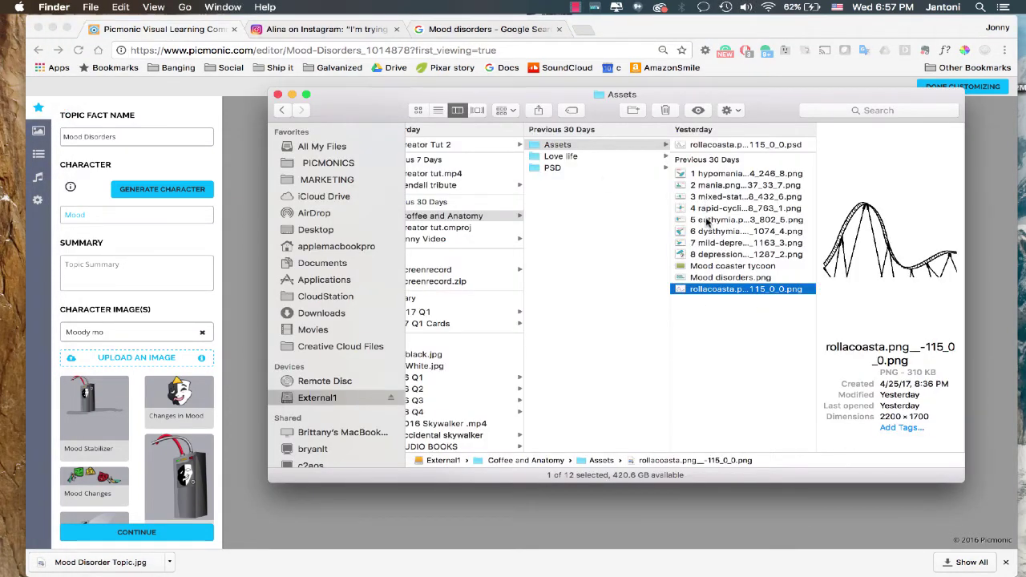
click(702, 278)
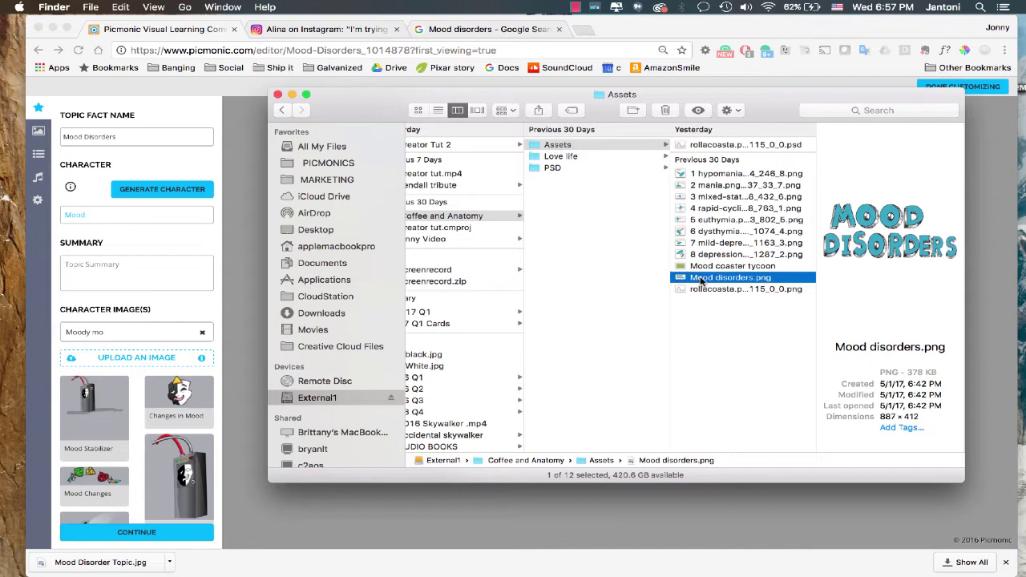
drag(702, 278, 125, 361)
click(260, 345)
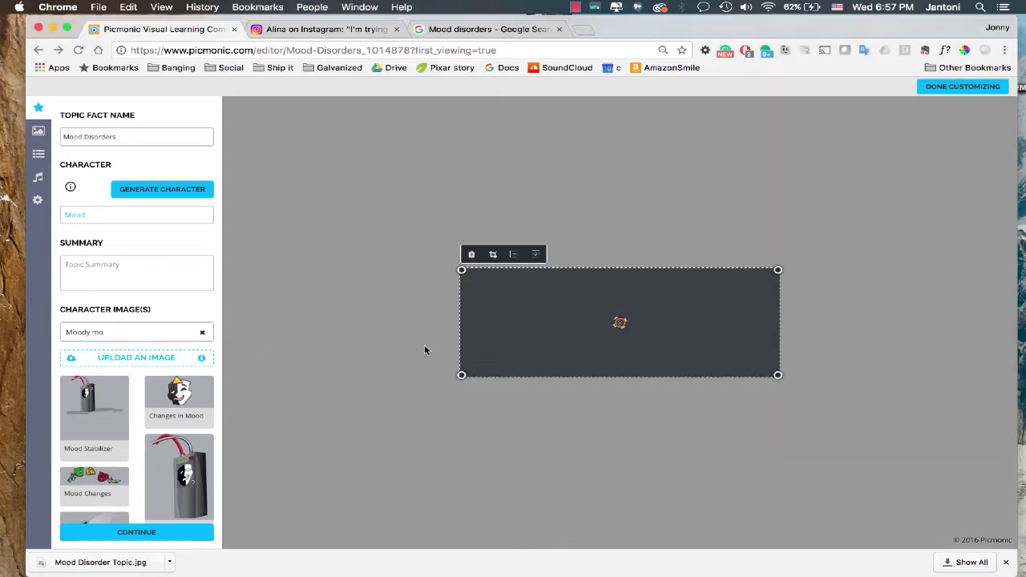
drag(522, 327, 762, 156)
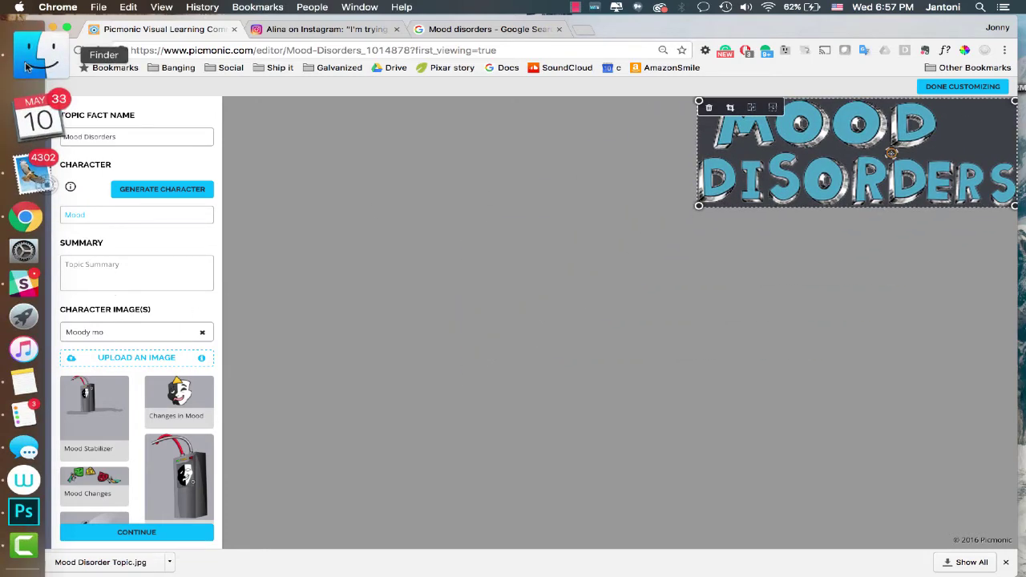
Upload the rollercoaster drawing and enlarge it to fill the canvas.
click(27, 59)
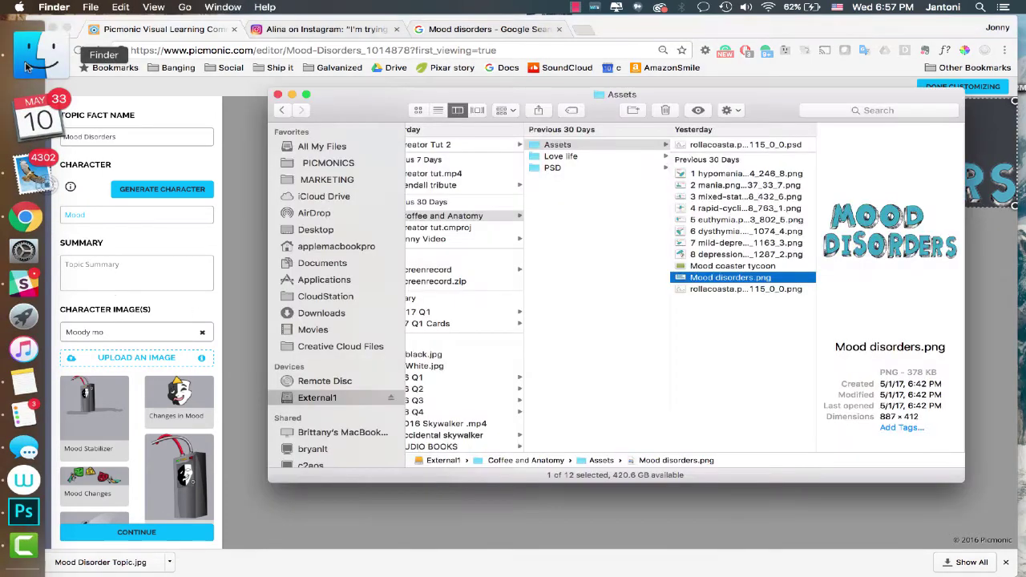
click(704, 290)
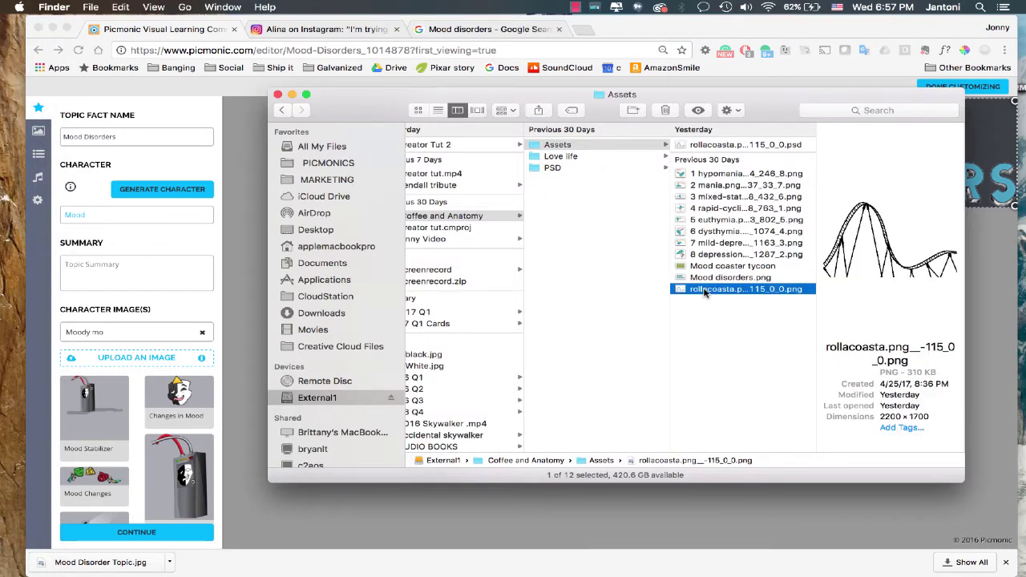
drag(704, 293, 110, 362)
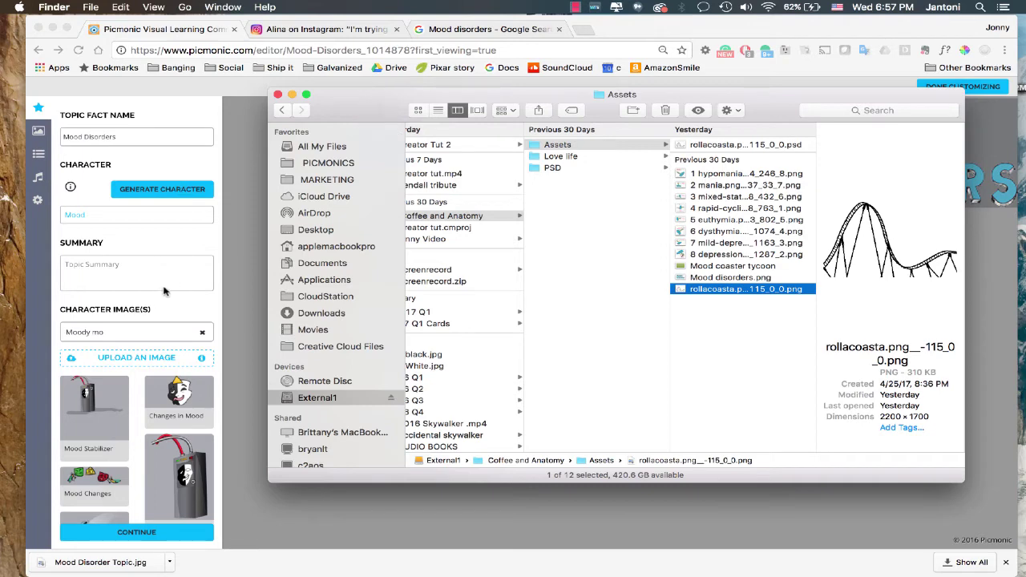
click(243, 305)
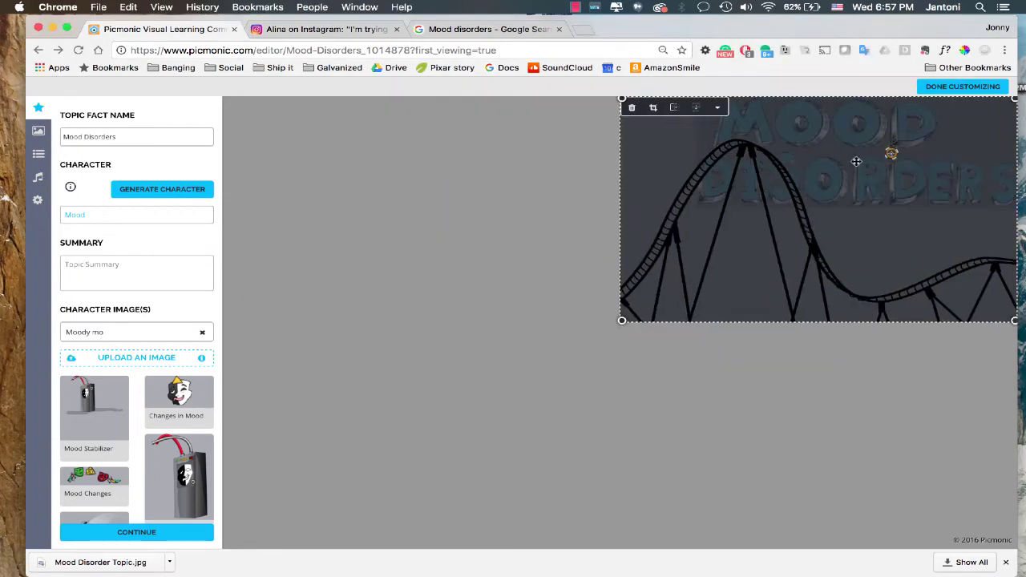
drag(622, 320, 224, 546)
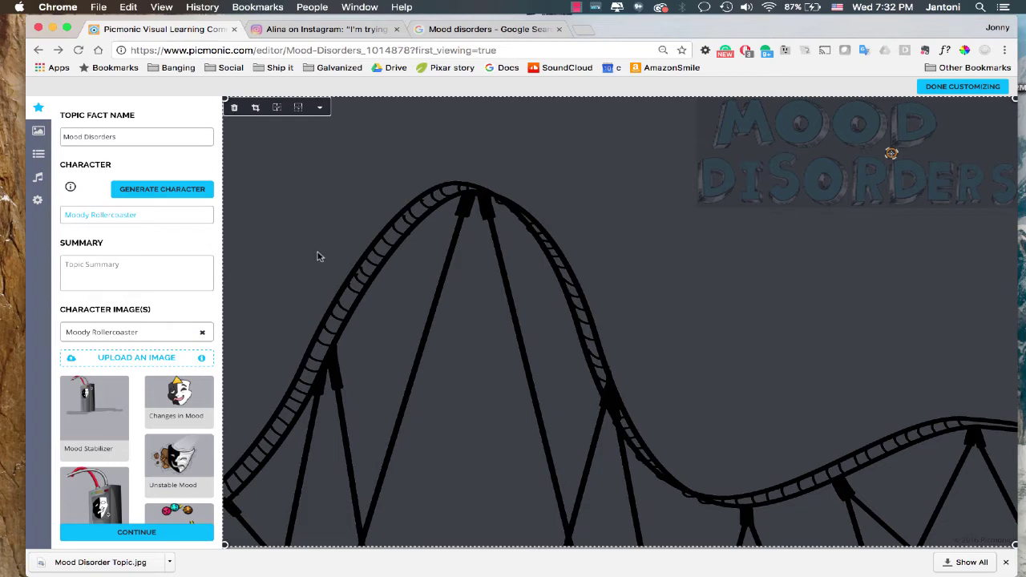
Write the summary: a psychological disorder marked by elevated or lowered mood, like depression or bipolar disorder.
click(149, 277)
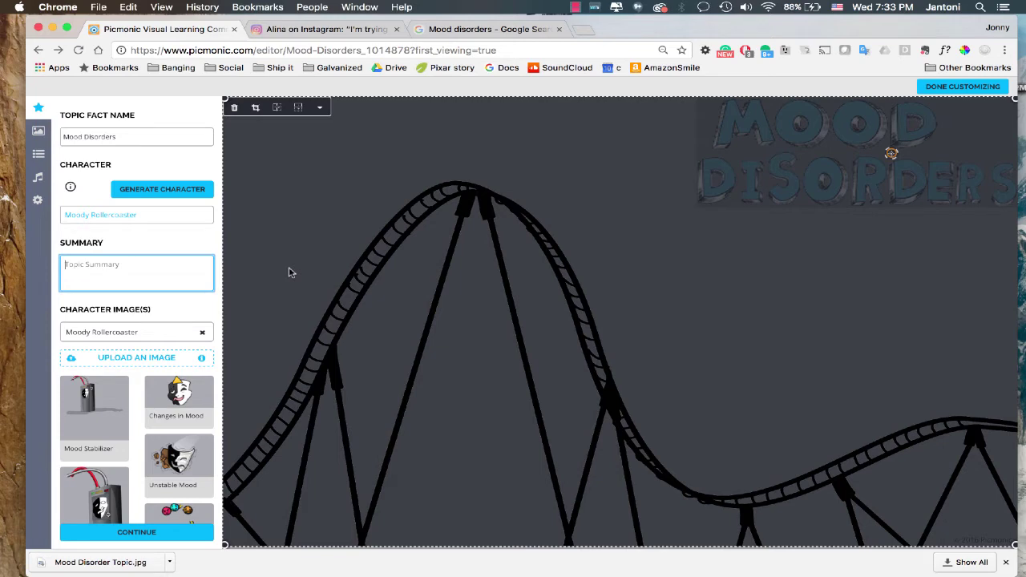
text(A psychological disorder)
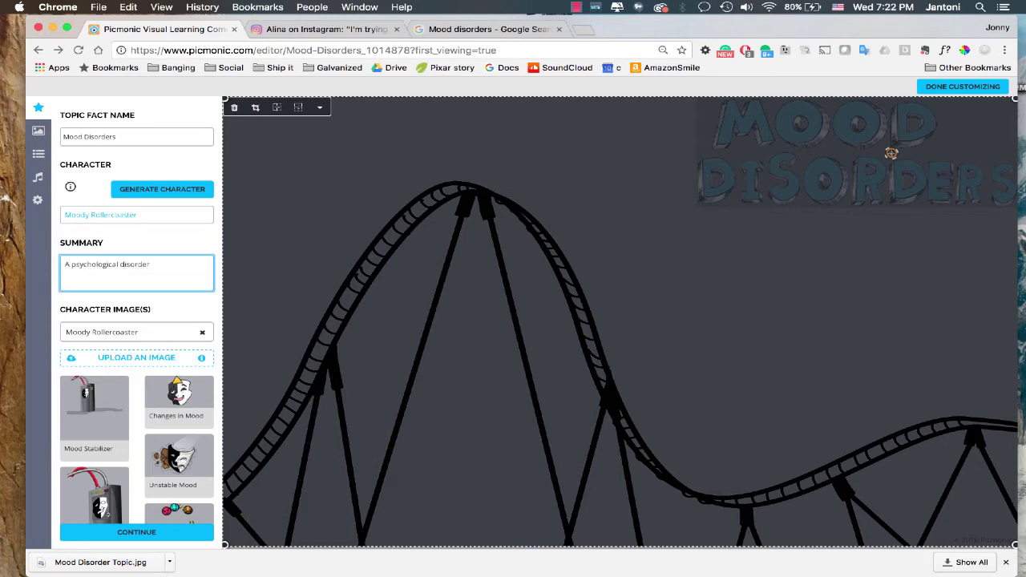
text( characterize by the elevation or lowering of a person's mood)
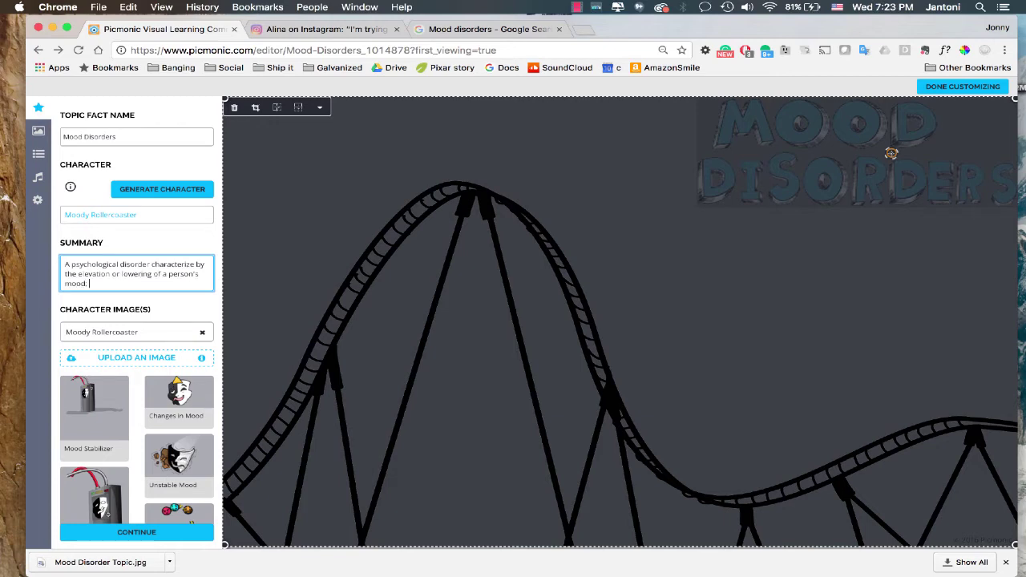
text(: depression or bipolar disorder.)
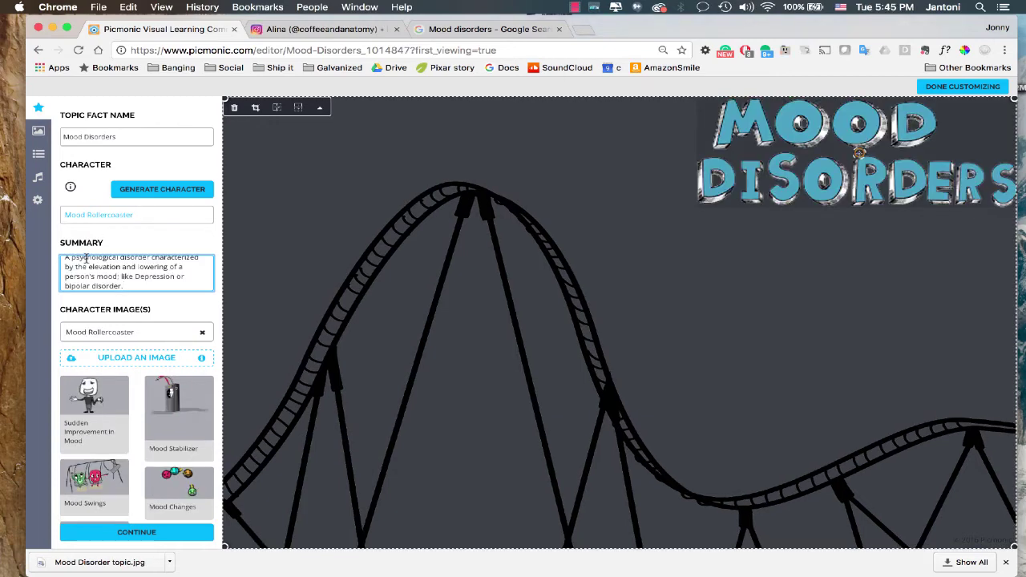
scroll(86, 258, up, 2)
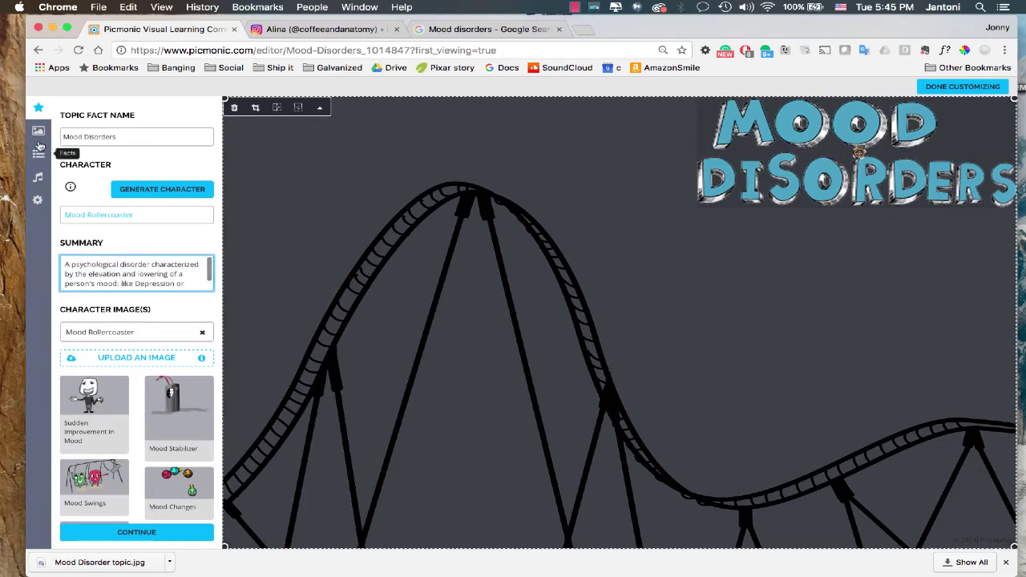
Search backgrounds for 'Amusement', apply an amusement-park backdrop, then undo it.
click(38, 133)
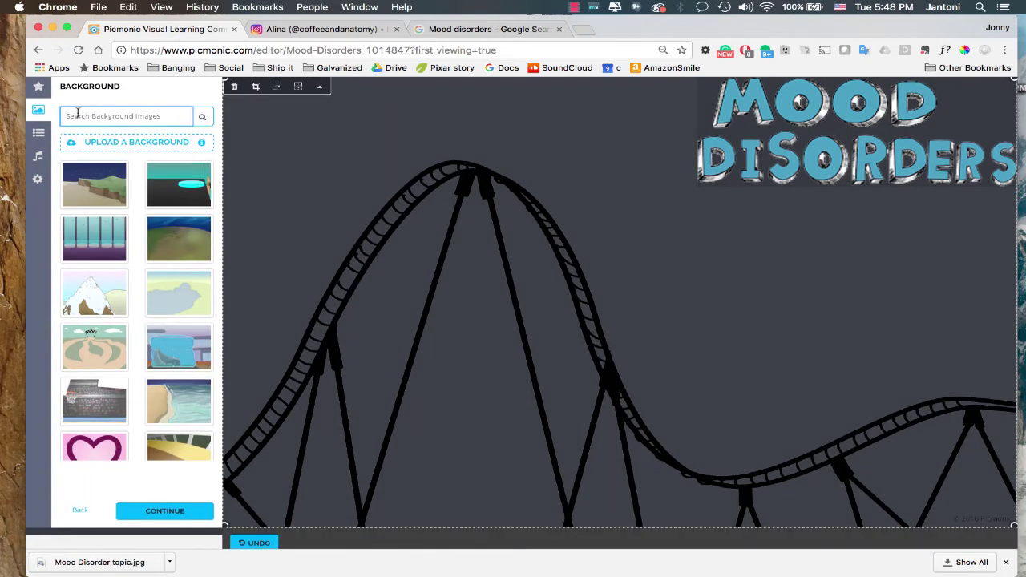
text(Amusement)
key(Return)
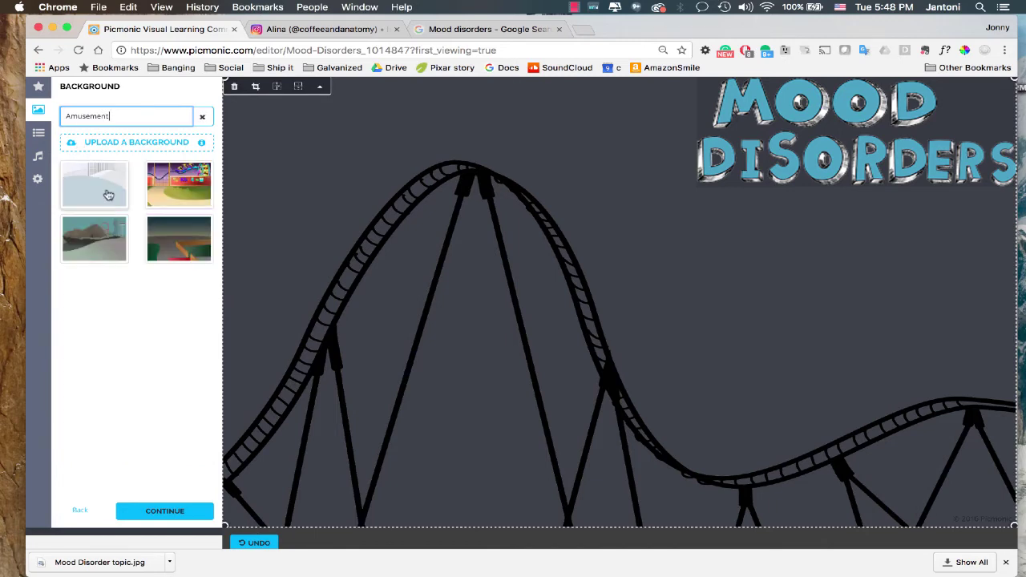
click(90, 250)
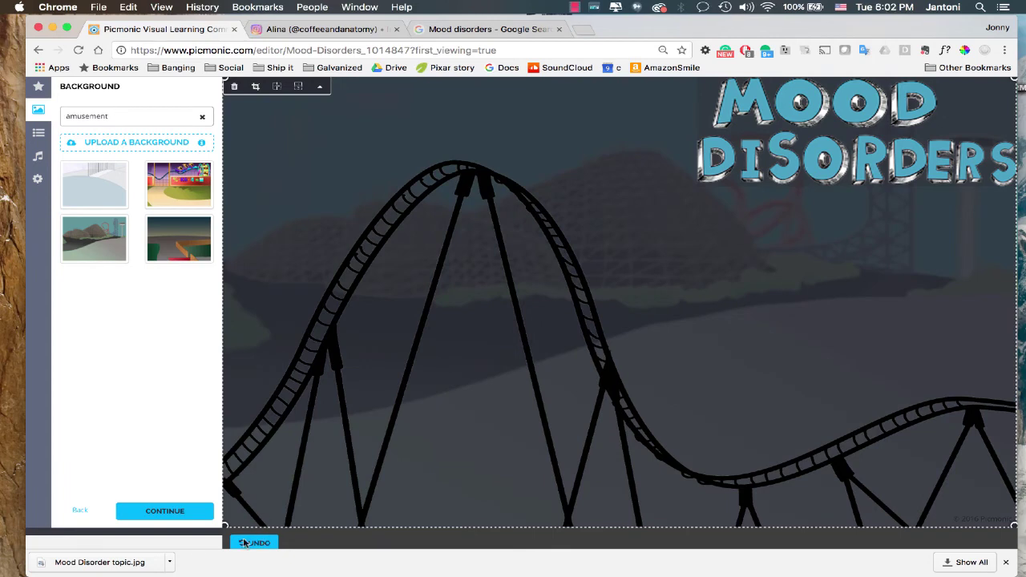
click(245, 544)
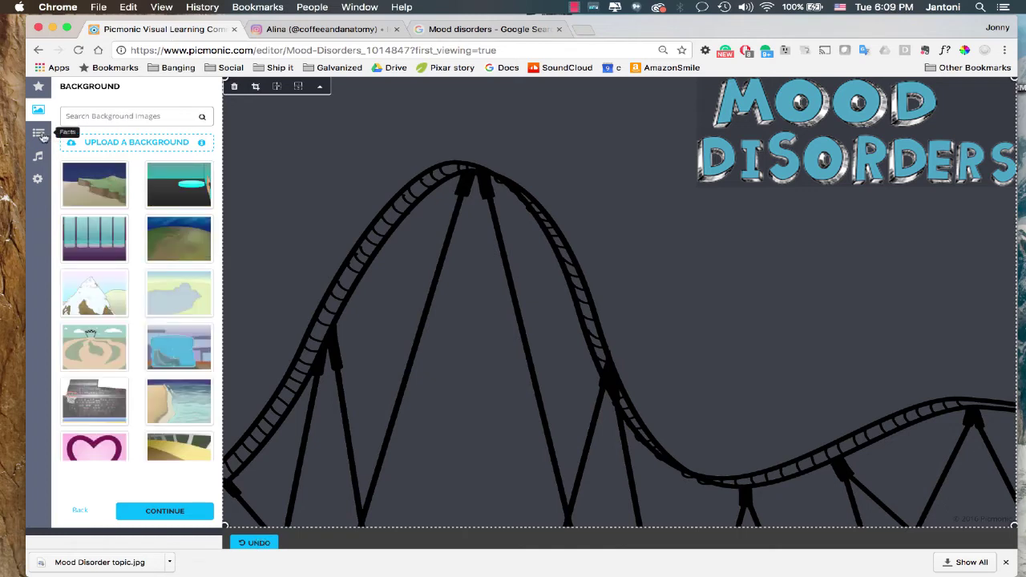
Add a Hypomania fact and classify it as a Disease or Condition Name.
click(38, 134)
text(Hypomania)
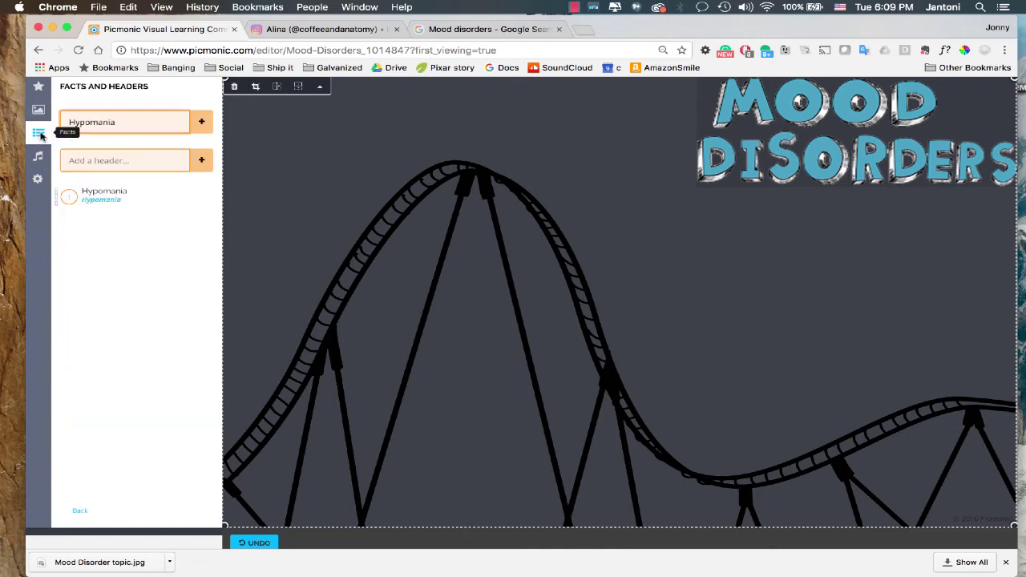
click(201, 123)
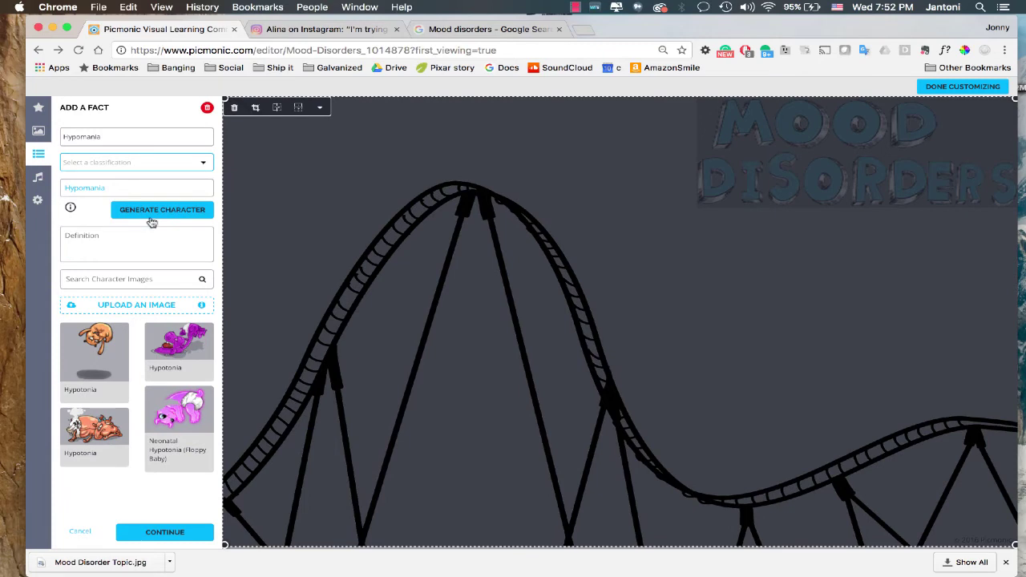
click(152, 164)
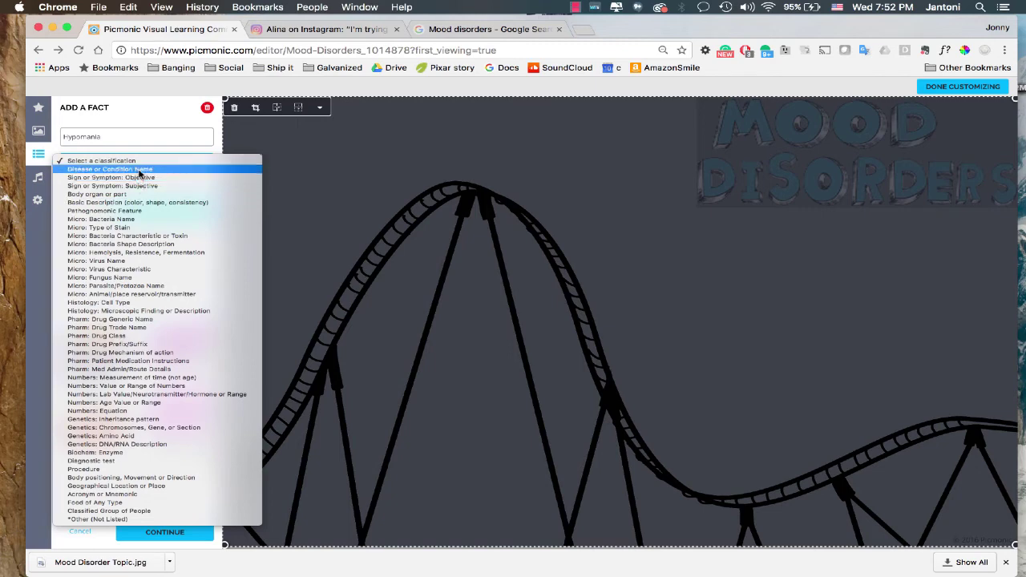
click(98, 170)
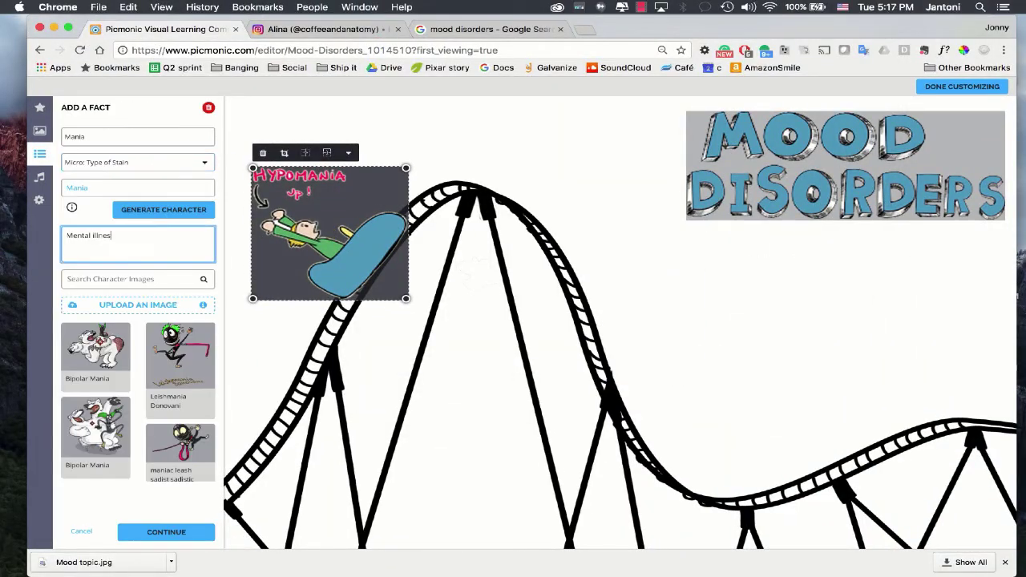
Define Mania (euphoria, delusions), Mixed States (depression plus mania), and Dysthymia (chronic mild depression).
text(marked by periods of great excitement, euphoria)
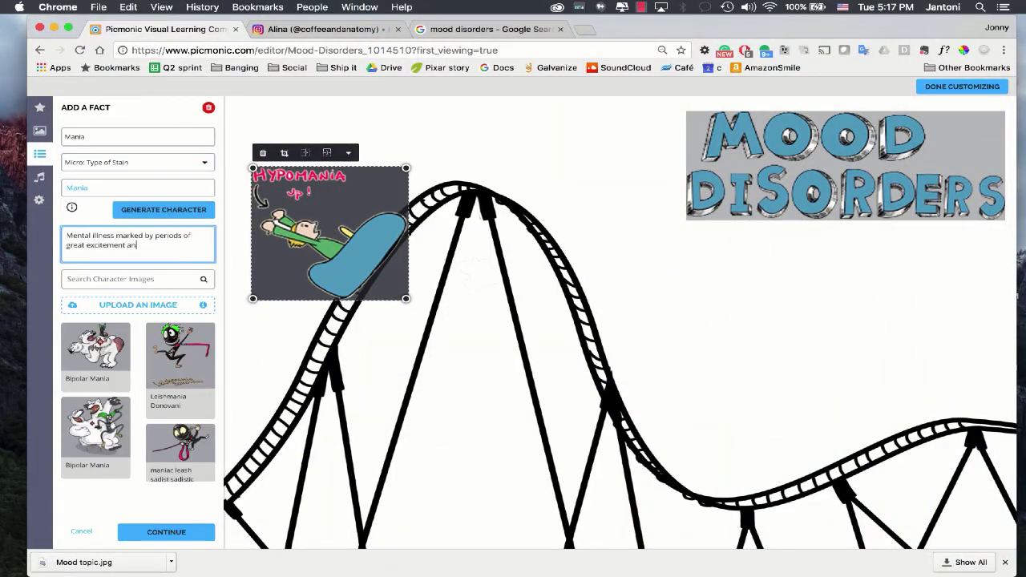
text(, insanity, delusions)
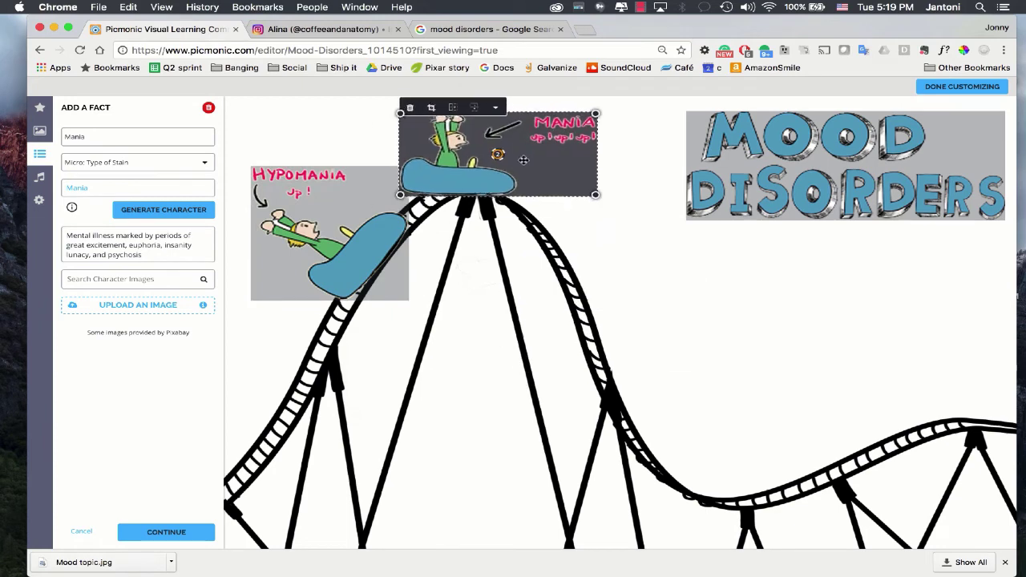
click(137, 162)
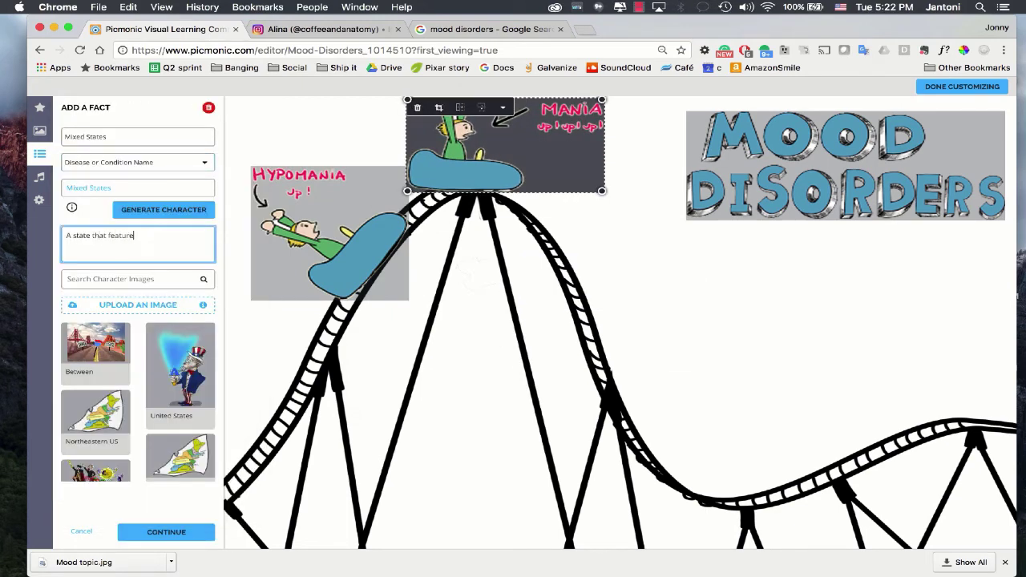
text(s both depression and mania; racing thoughts, pressure in activity, and heightened irratability.)
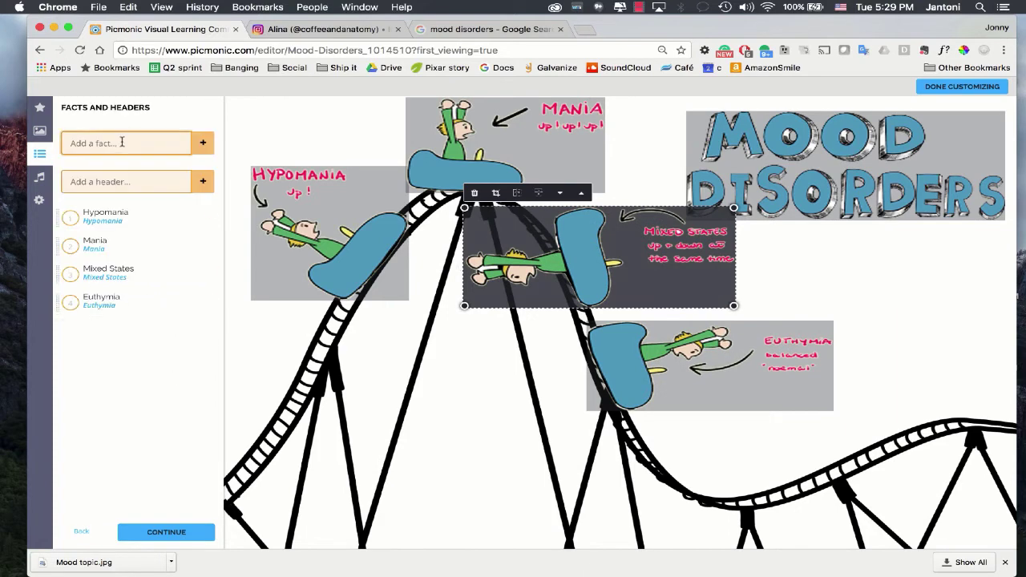
text(Dysthym)
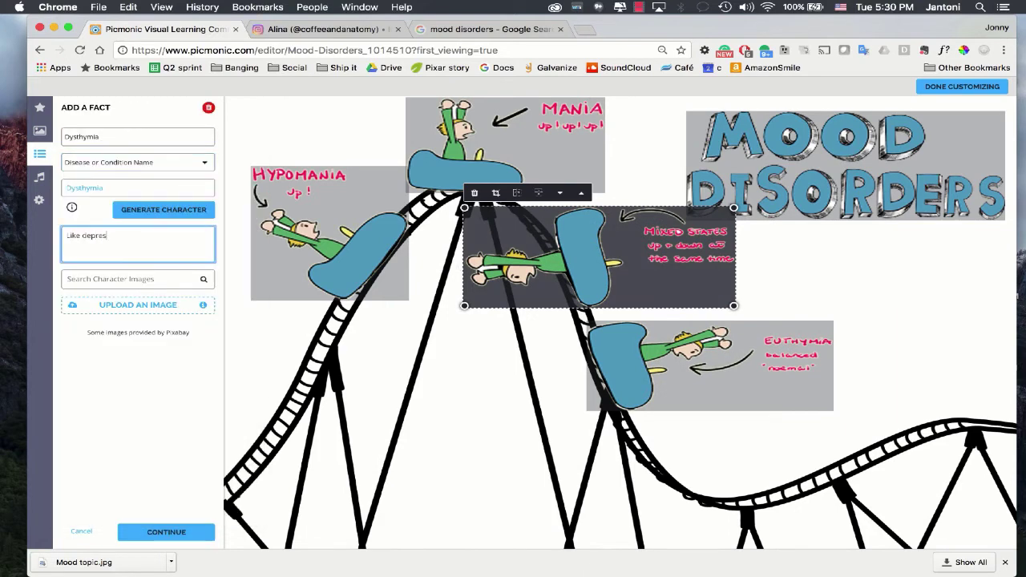
text(sion but less severe and longer lasting. Chronic mild depression.)
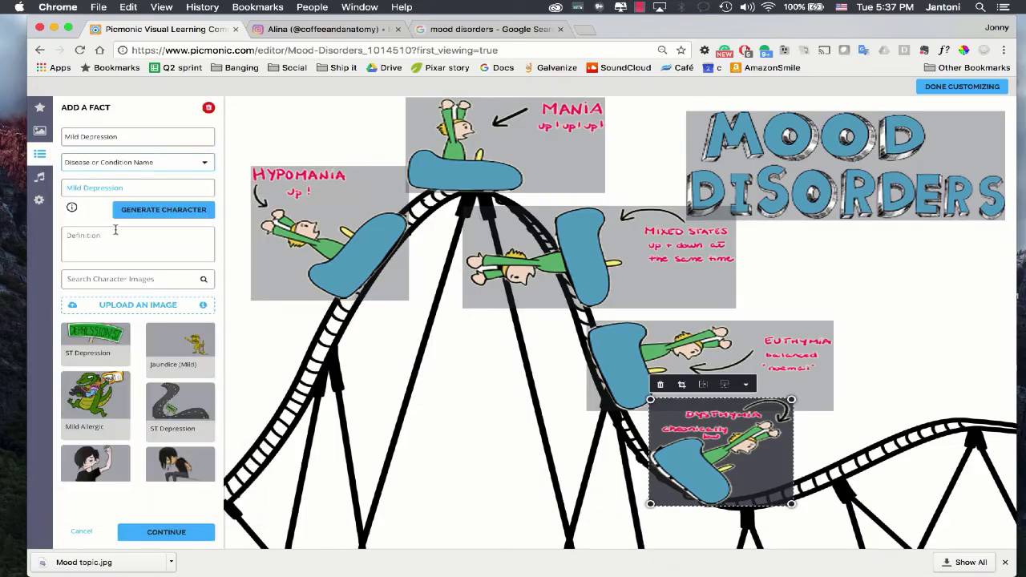
Define Mild Depression, Depression and Rapid Cycling (4+ episodes a year), adding images, and save.
click(116, 232)
text(Low grade depression)
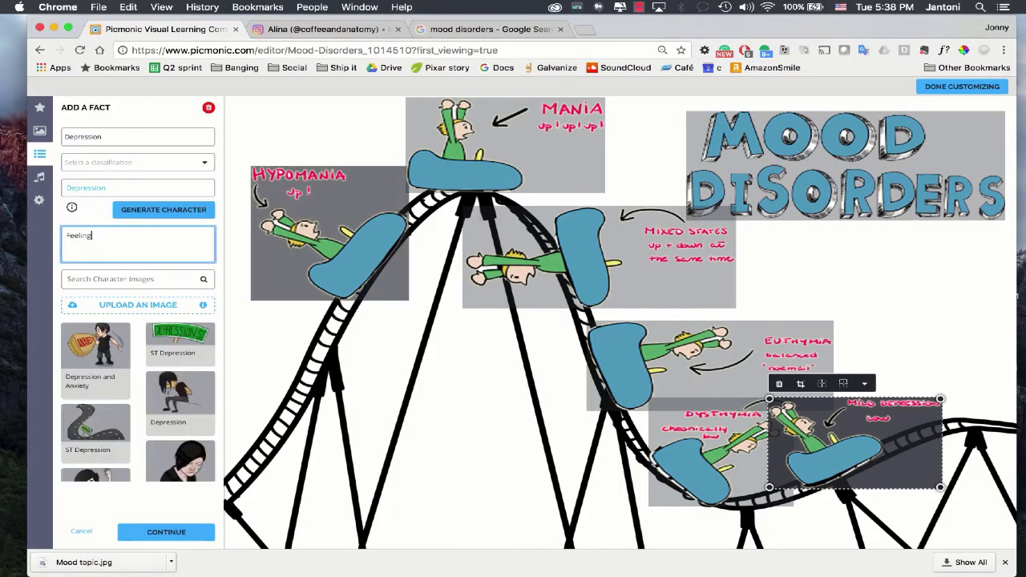
text(severe despanncy and dejection.)
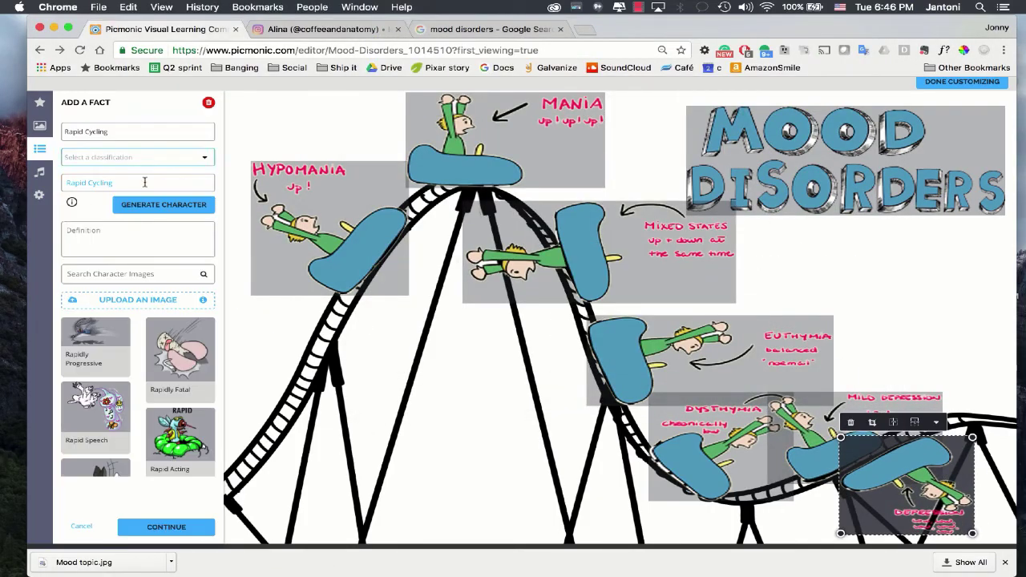
text(4 or more distinct episodes in bipolar disorder in a years time.)
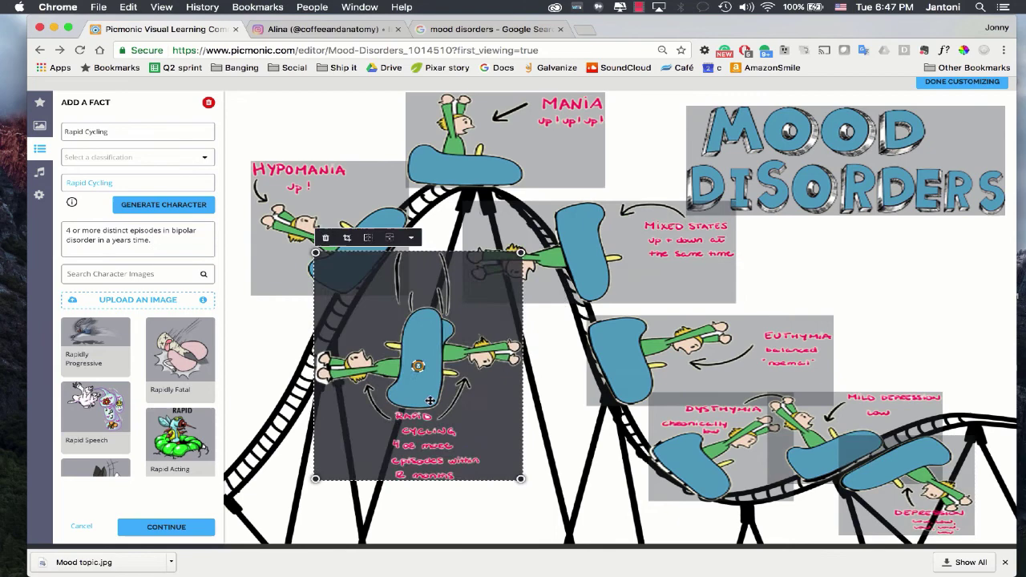
click(166, 527)
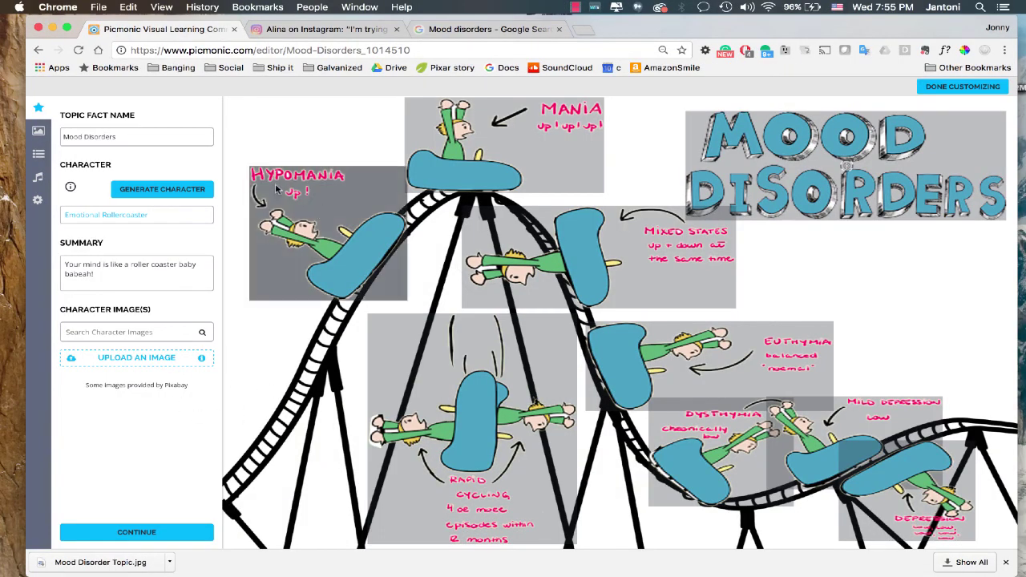
Finish customizing and choose Skip & Save in the 'You forgot stuff' dialog.
click(958, 89)
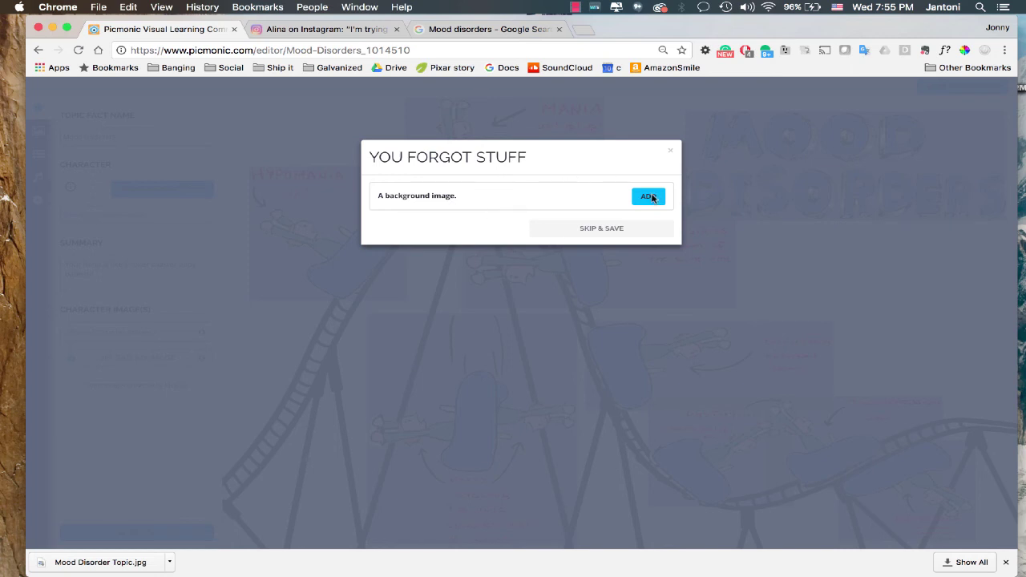
click(640, 230)
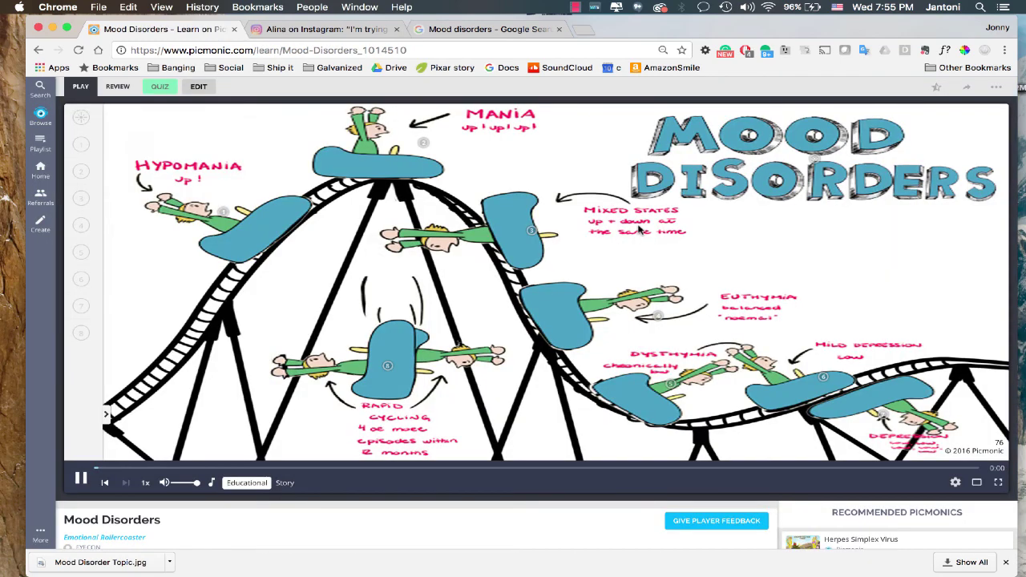
Open the facts panel beside the player to list all eight facts.
click(106, 417)
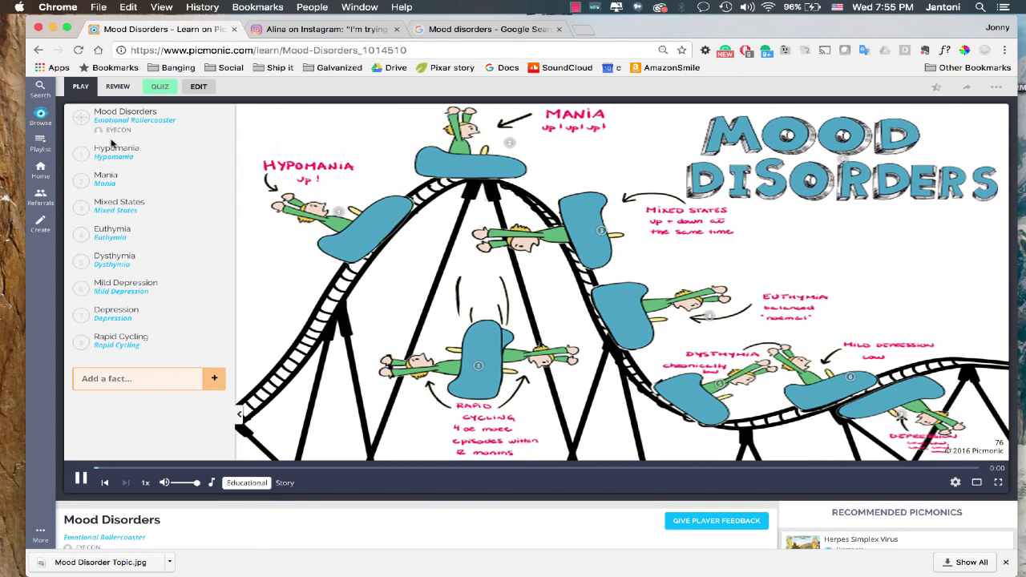